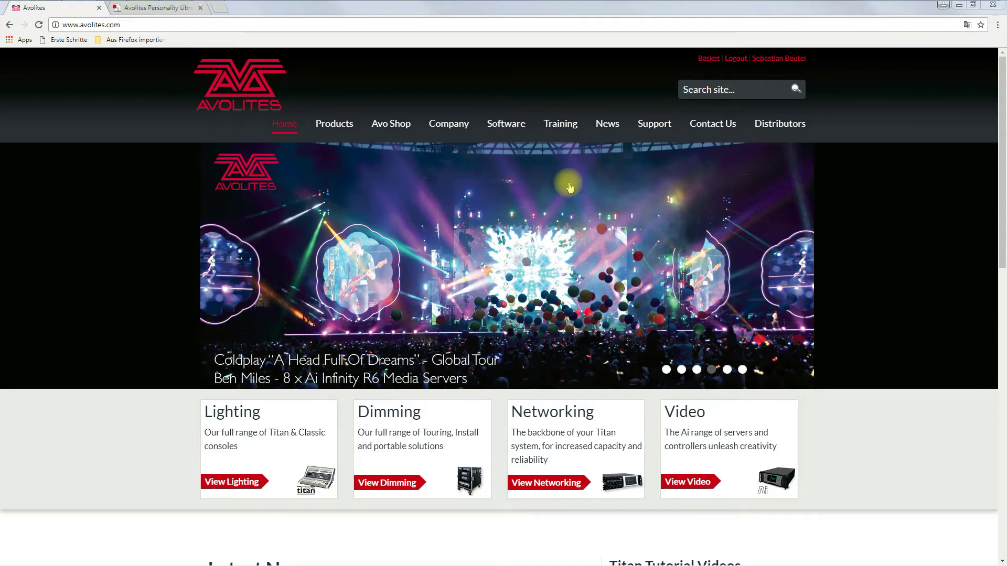
Go to the Software Downloads page from the Avolites home page navigation
mouse_move(499, 130)
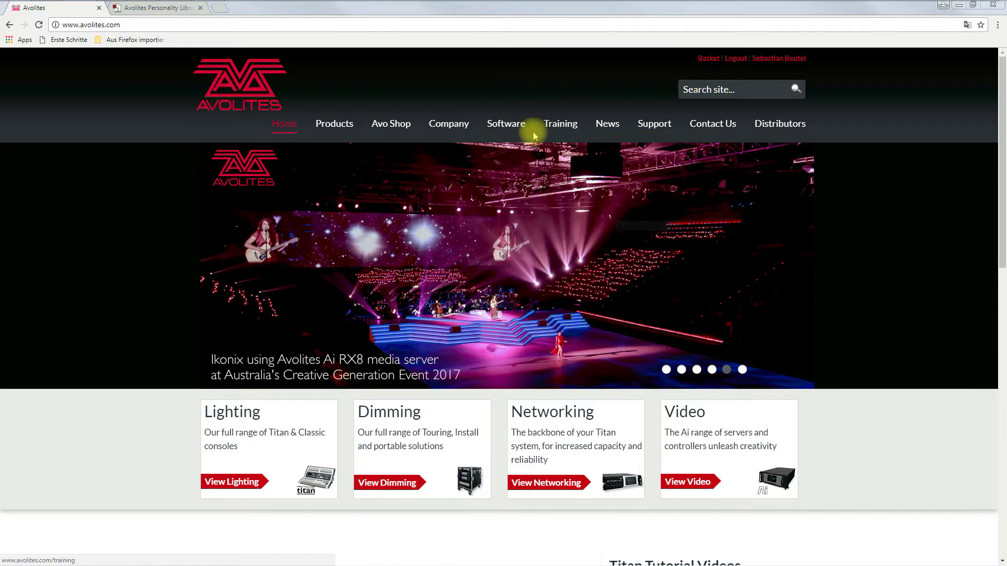
click(509, 143)
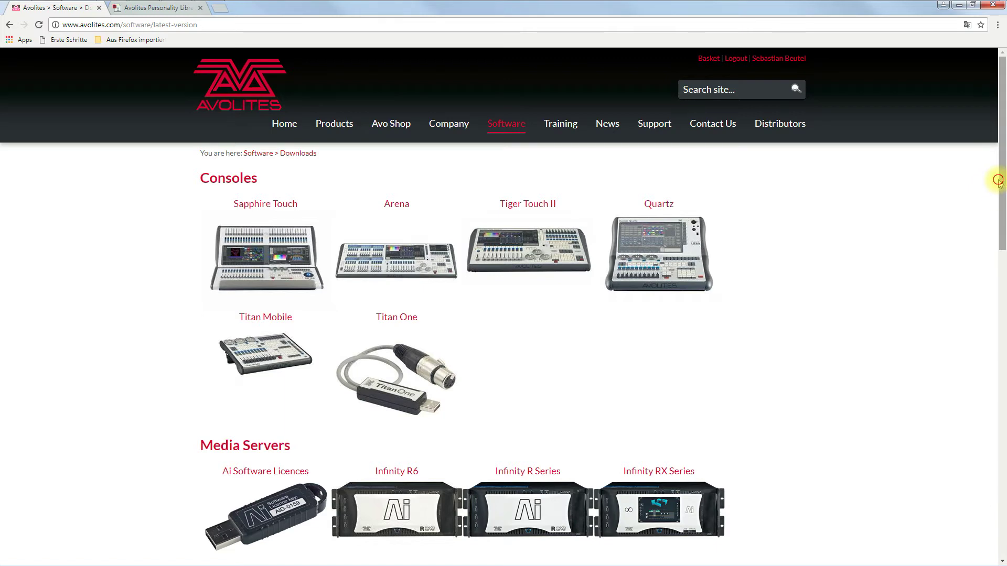
Scroll to the Downloads table and open the Pearl 2004 Simulator V1 page
scroll(996, 180, down, 5)
scroll(499, 307, down, 3)
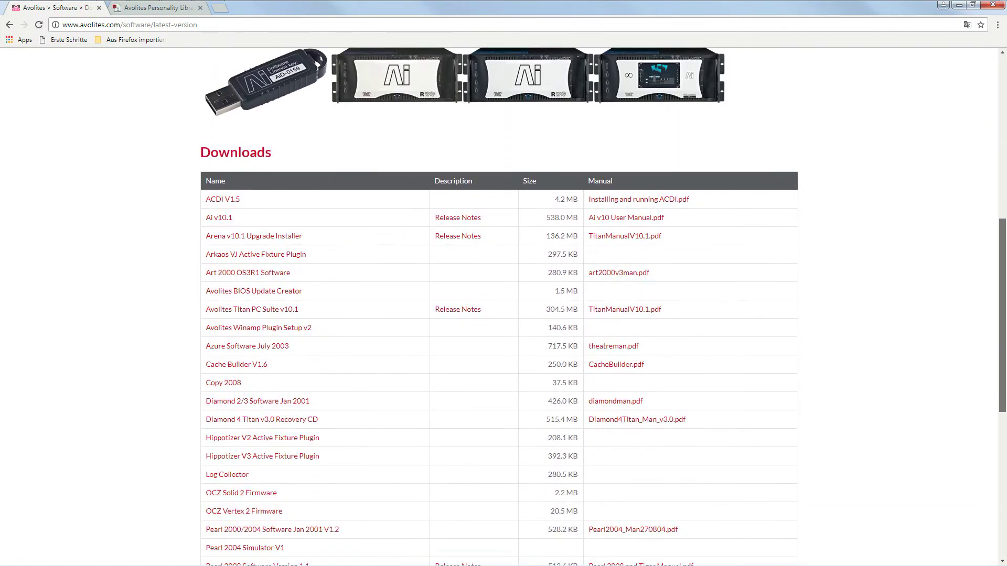
scroll(498, 307, down, 2)
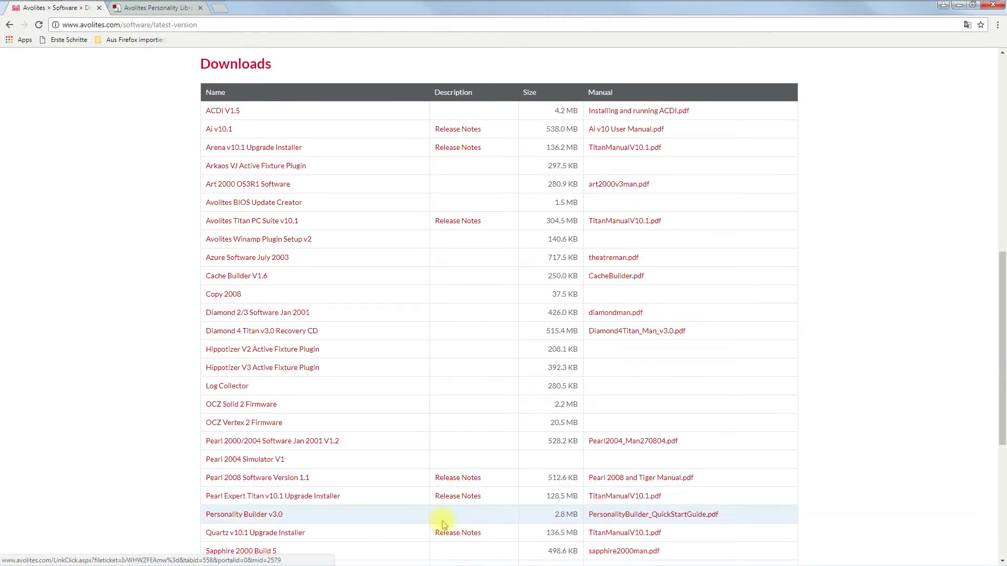
click(261, 460)
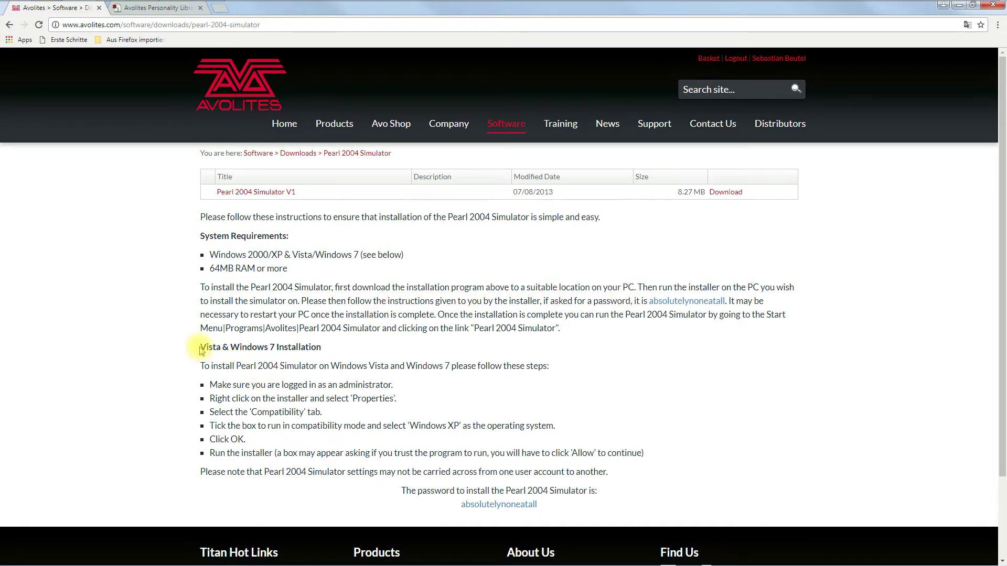
Highlight the Vista and Windows 7 installation steps, then clear the selection
drag(201, 349, 627, 474)
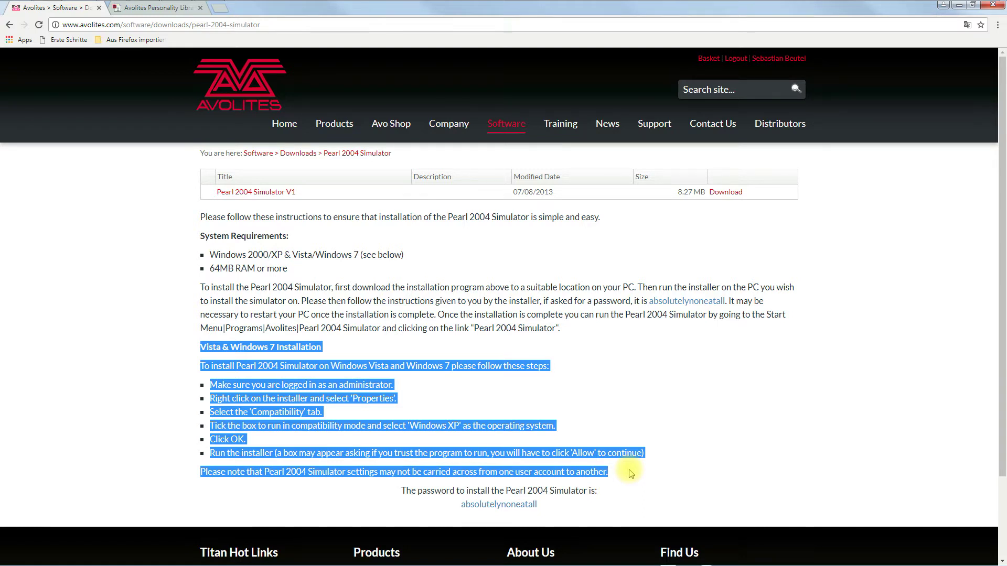
click(747, 425)
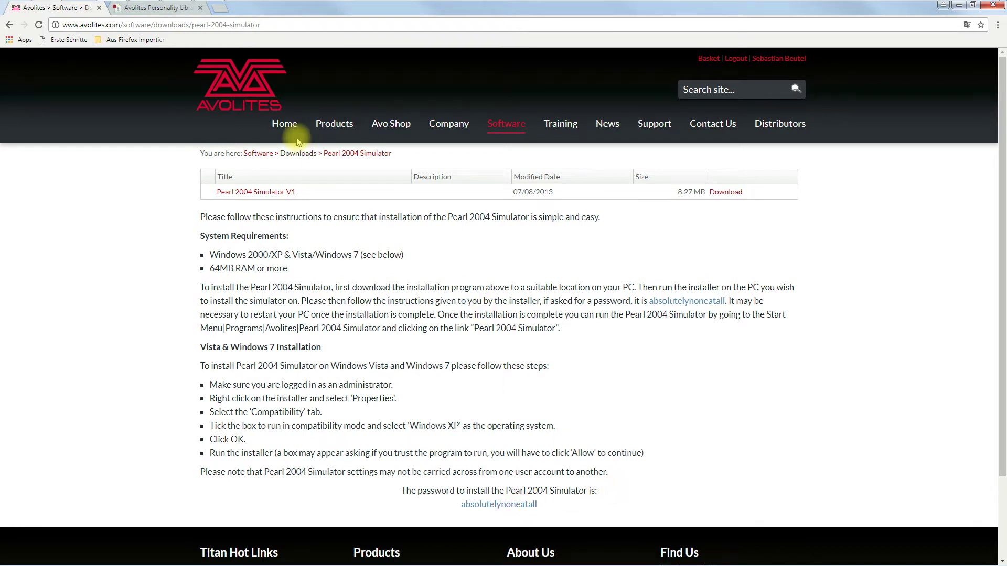
mouse_move(212, 4)
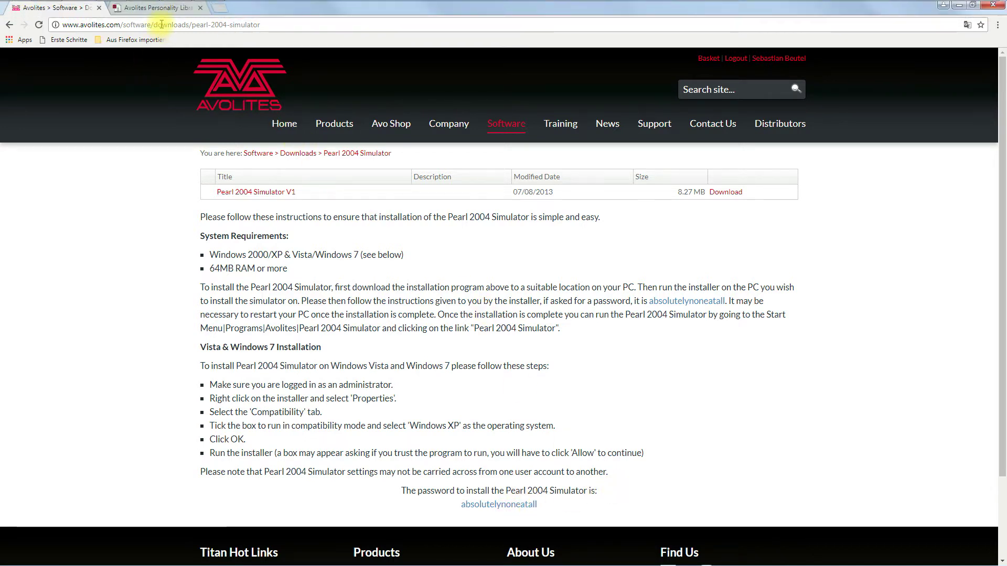
Expand Pearl 2008/2010 & Tiger in the Personality Library, view its installers, then minimise Chrome
click(155, 9)
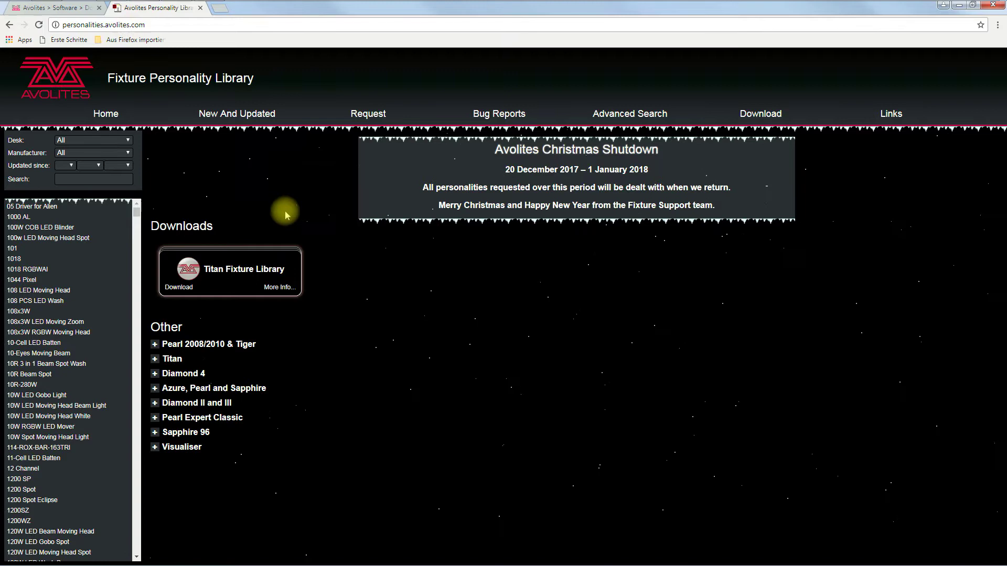
click(155, 347)
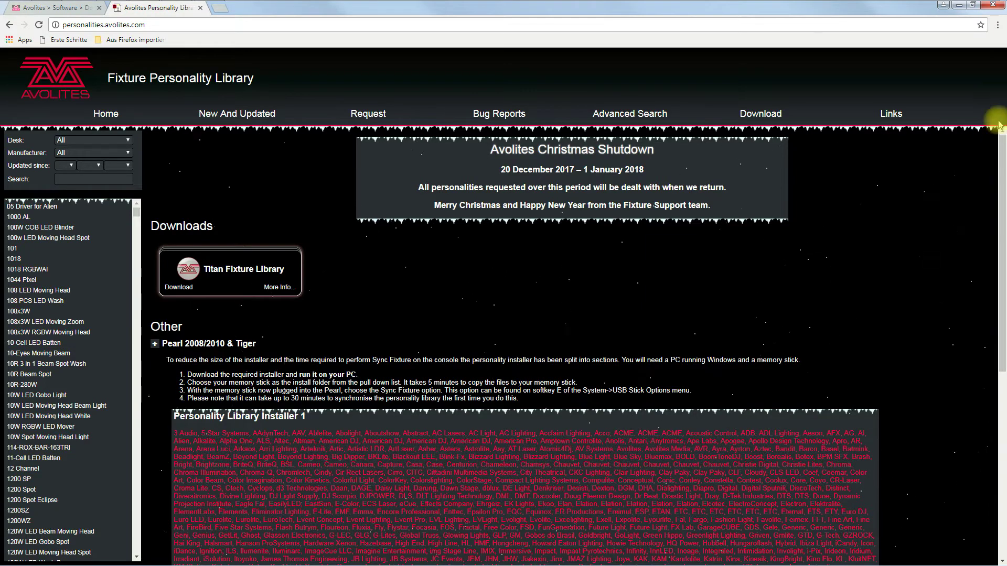
drag(1002, 212, 1000, 299)
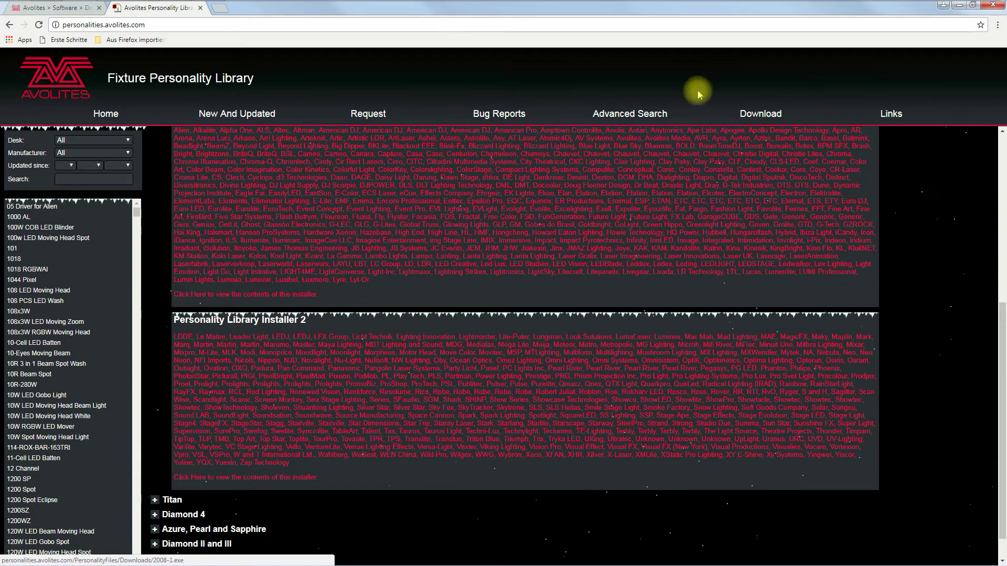
mouse_move(958, 7)
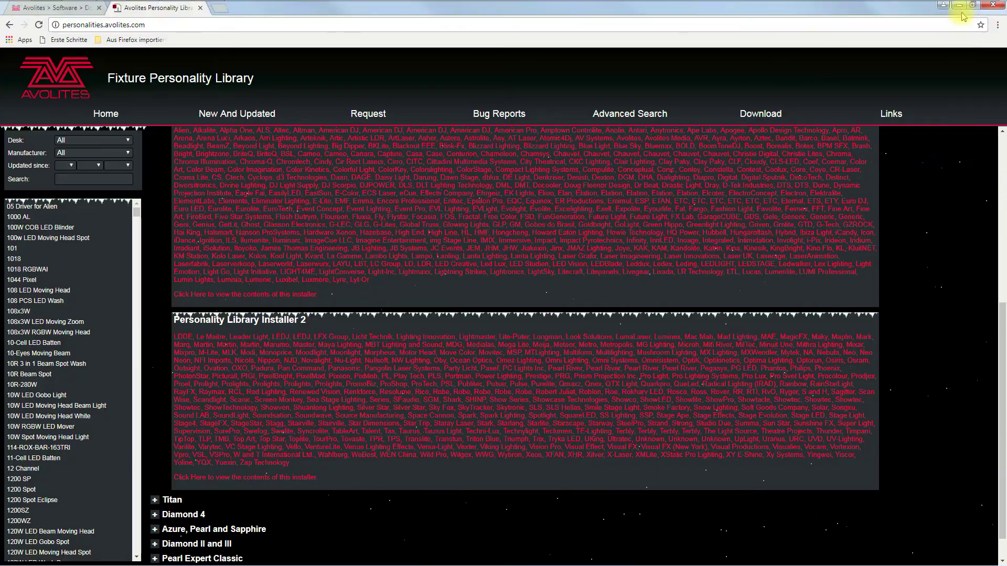
click(960, 6)
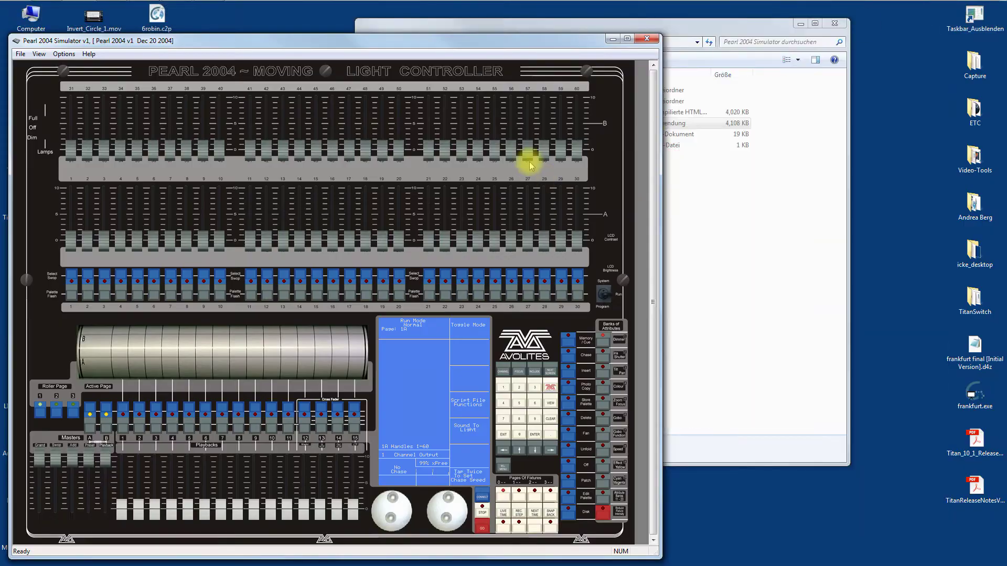
Close the running simulator and move the three installer files on the desktop
click(648, 39)
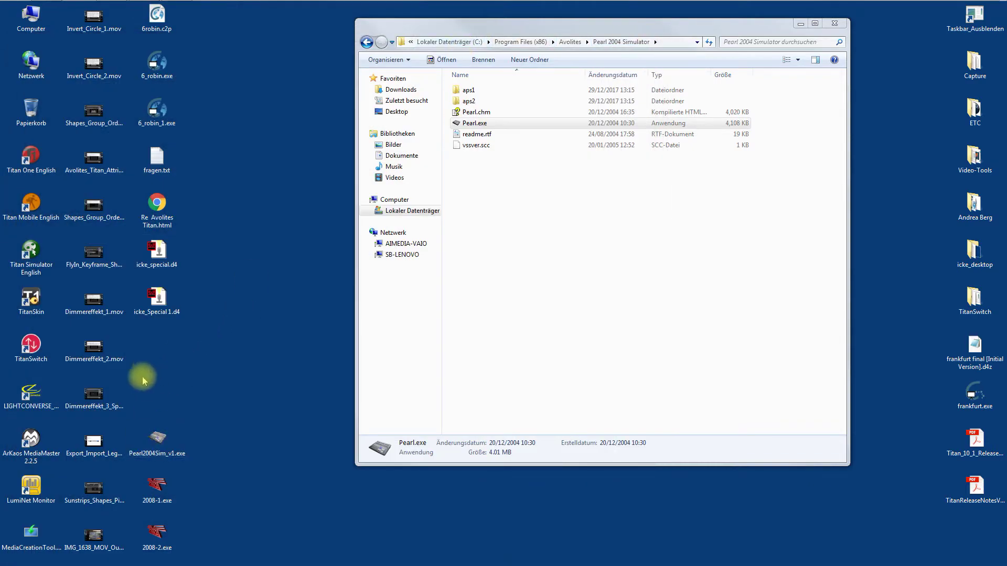
drag(143, 408, 184, 529)
drag(158, 439, 218, 422)
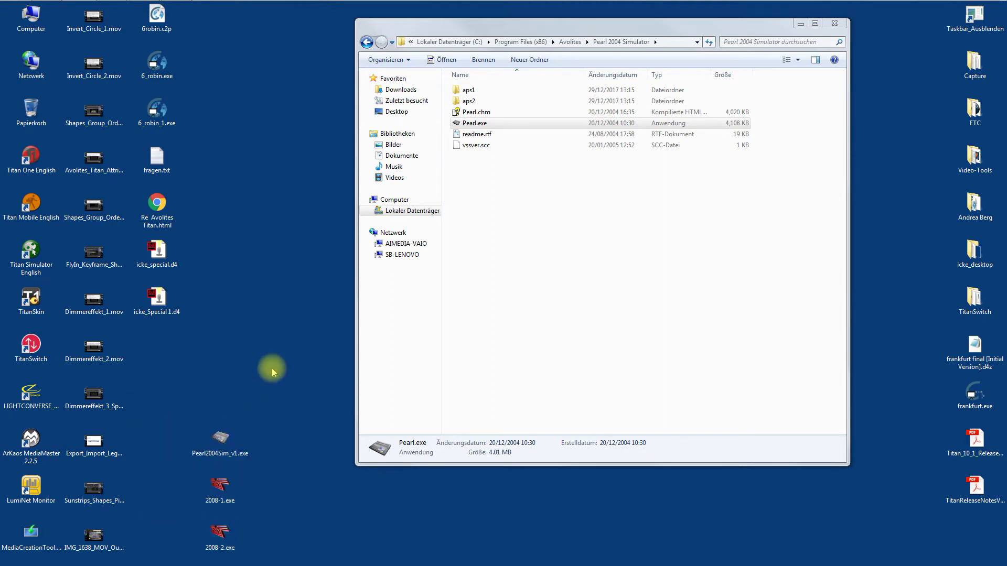
Check Pearl2004Sim_v1.exe's Kompatibilität settings show Windows XP, then cancel the properties
click(223, 450)
right_click(221, 448)
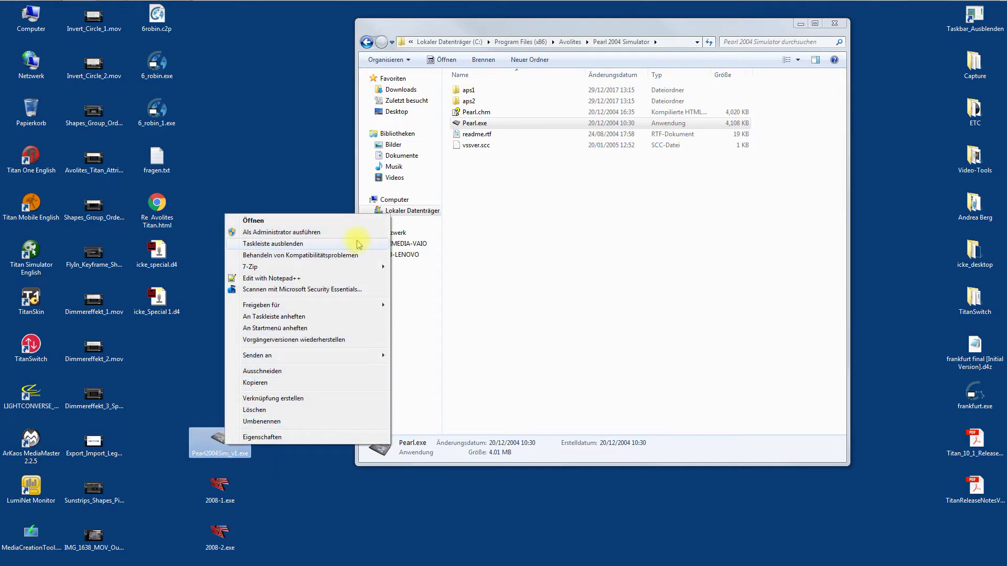
click(263, 437)
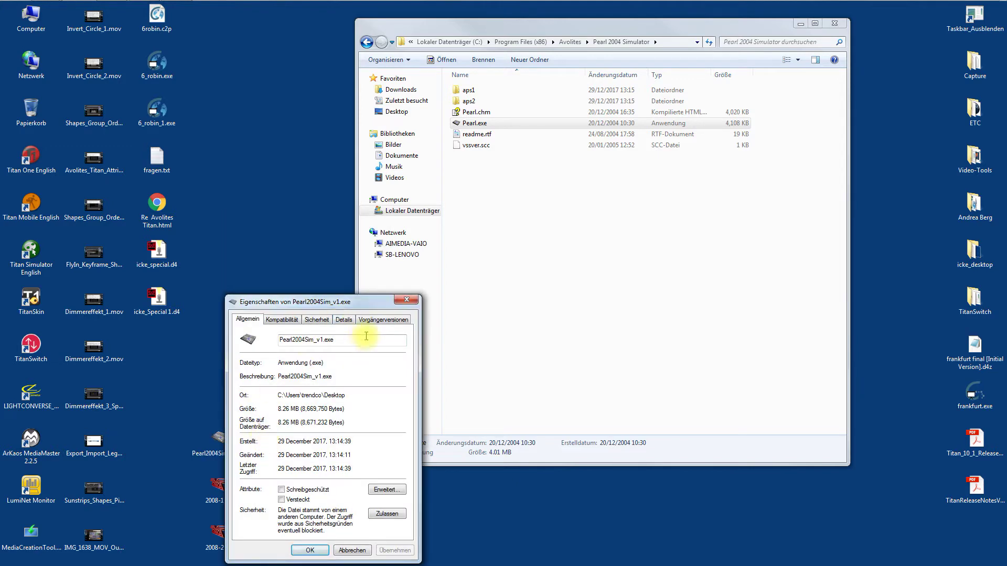
click(278, 321)
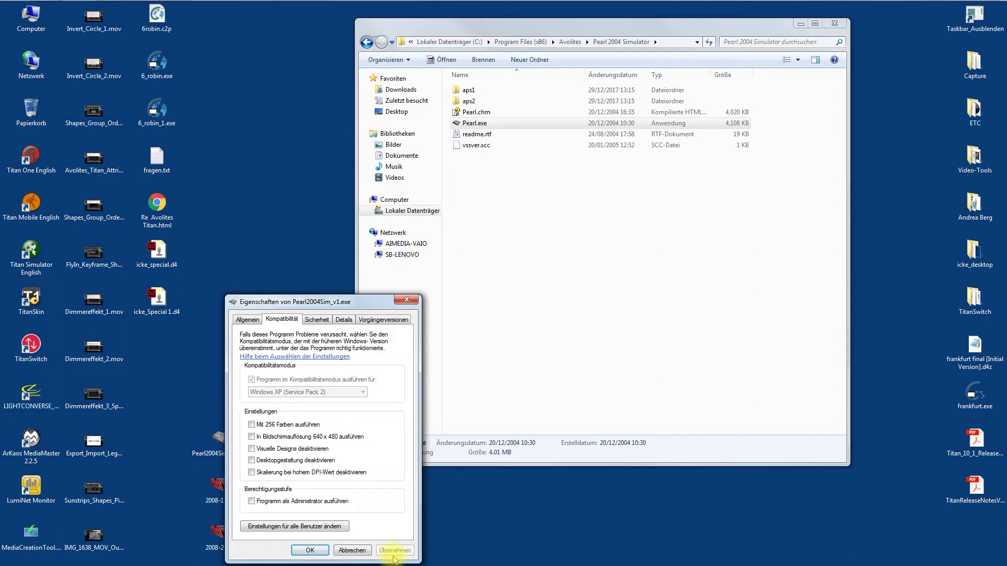
click(342, 553)
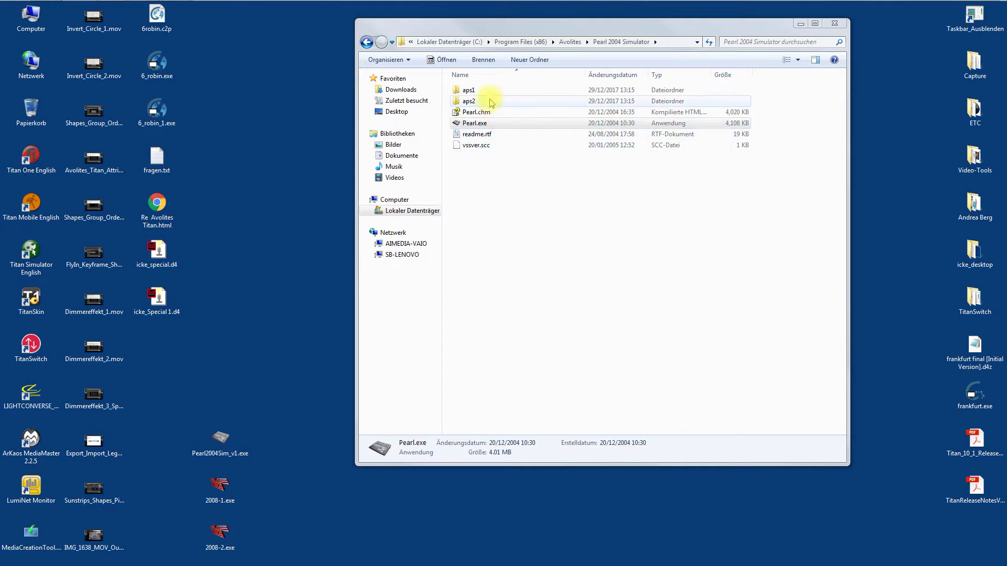
Run Pearl.exe, close Explorer and the finished library setup, and bring up the Start menu
double_click(476, 125)
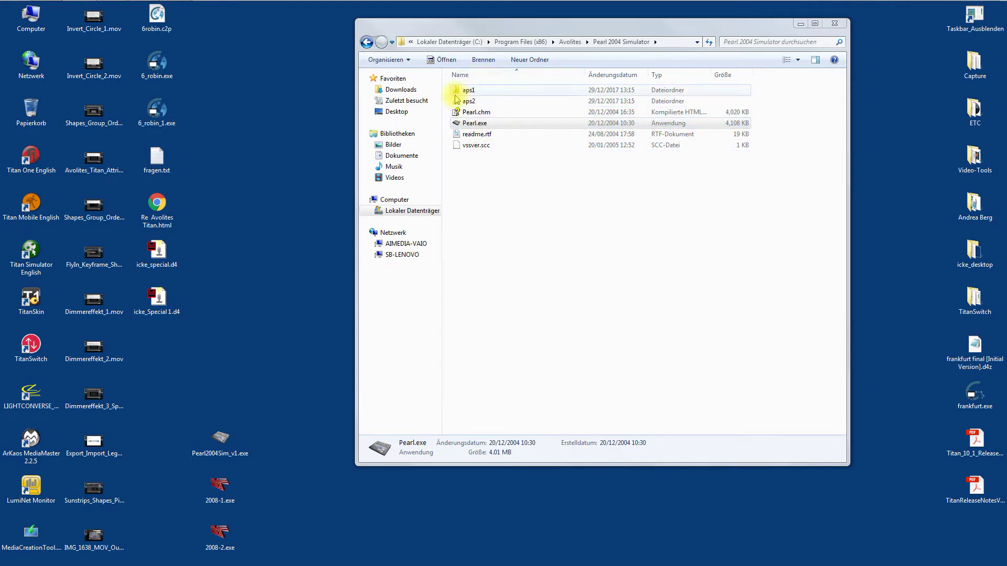
click(835, 23)
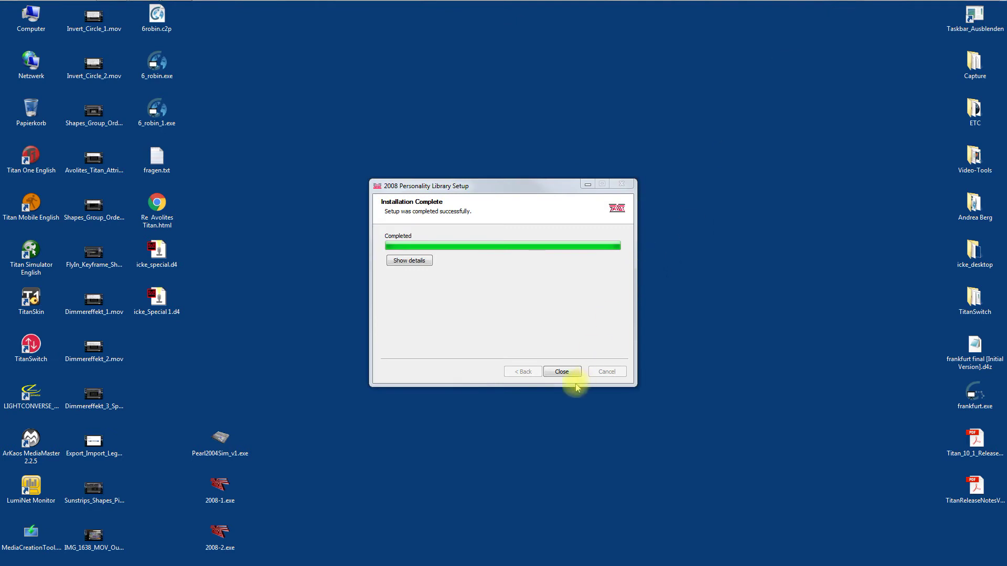
click(560, 373)
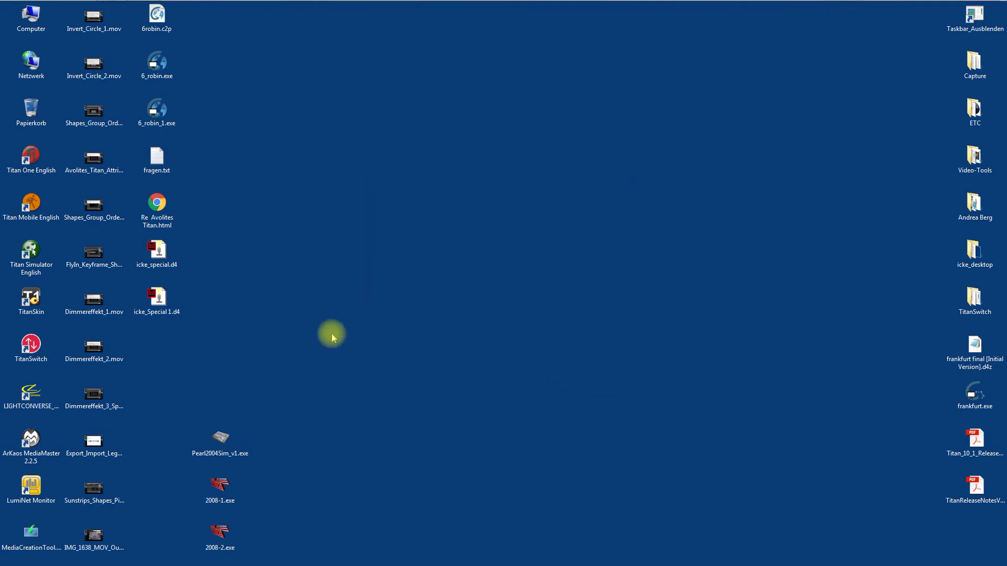
key(super)
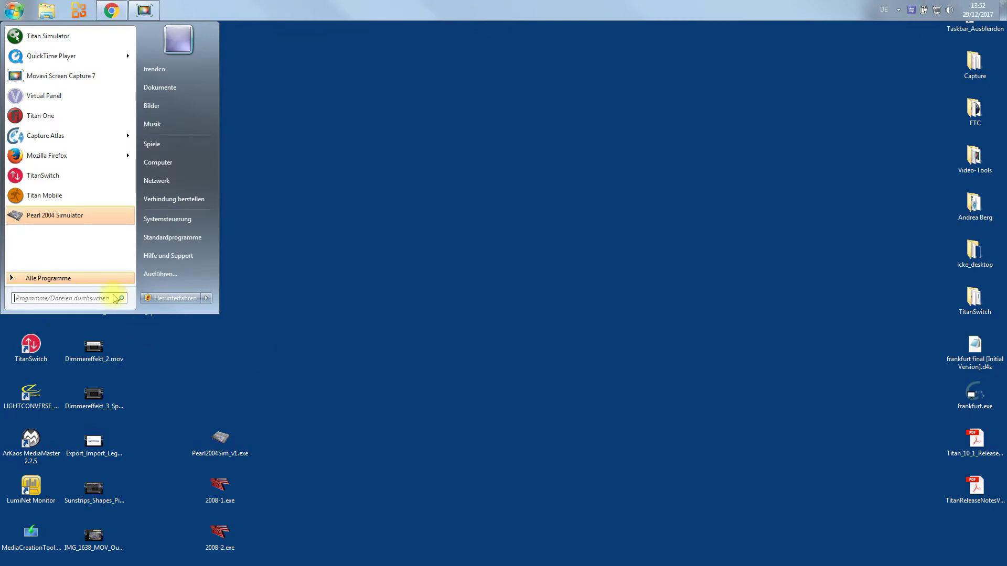
Launch Pearl 2004 Simulator, then reposition its window and make it slightly taller
click(57, 217)
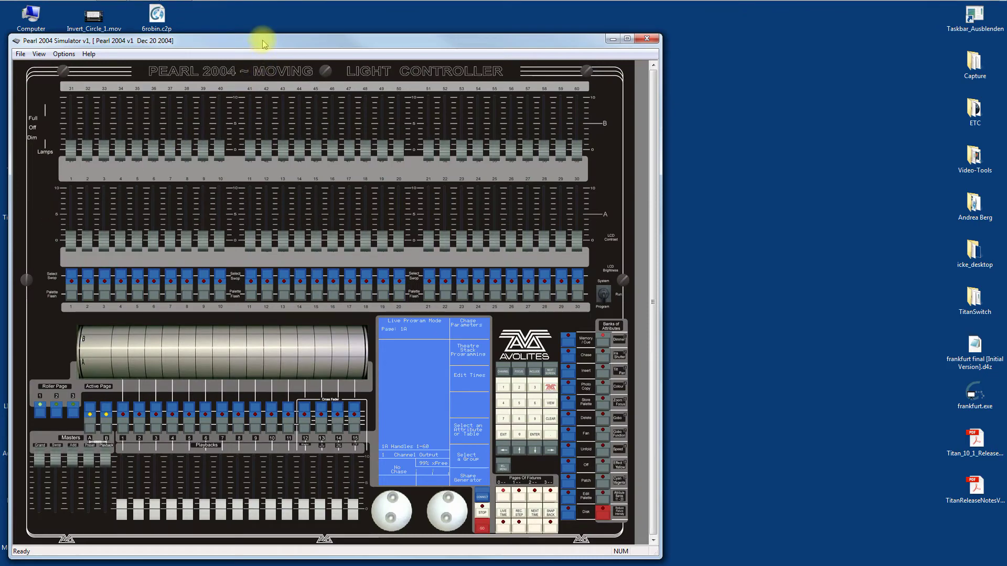
drag(262, 42, 299, 21)
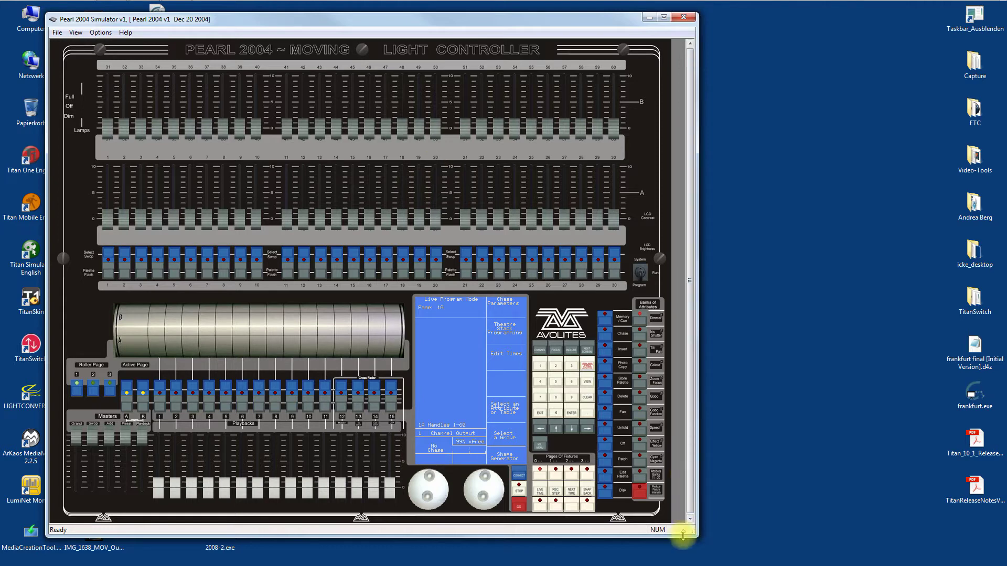
mouse_move(690, 532)
mouse_down()
mouse_move(724, 535)
mouse_move(683, 533)
mouse_up()
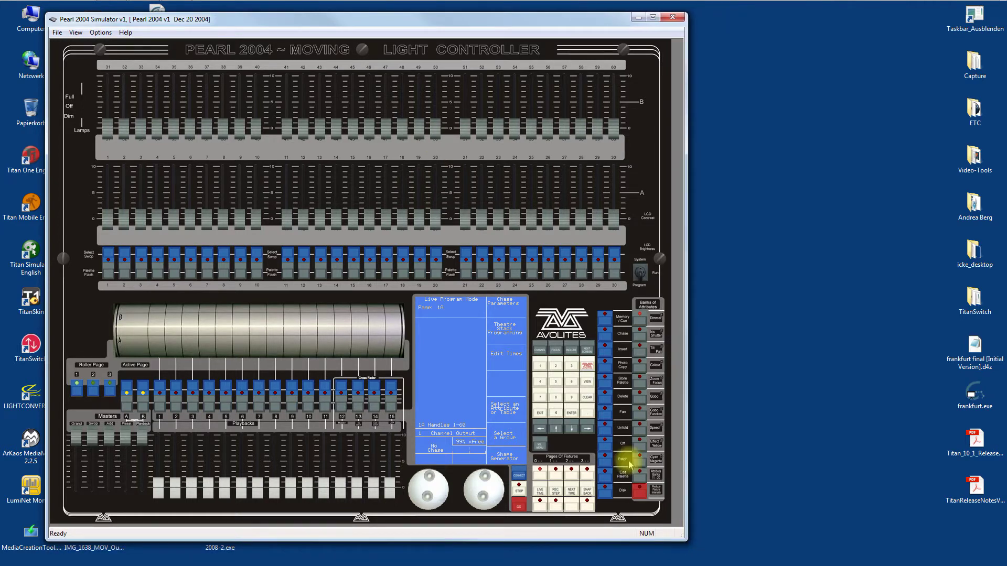
Wipe the console with System key, Service > Wire > WireAll, then return the key to Program
click(645, 269)
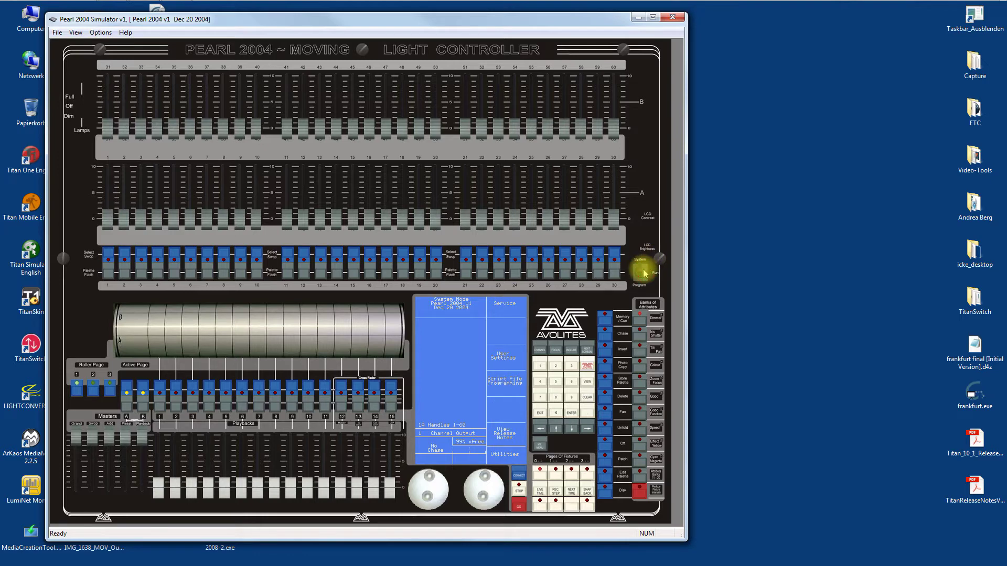
click(510, 309)
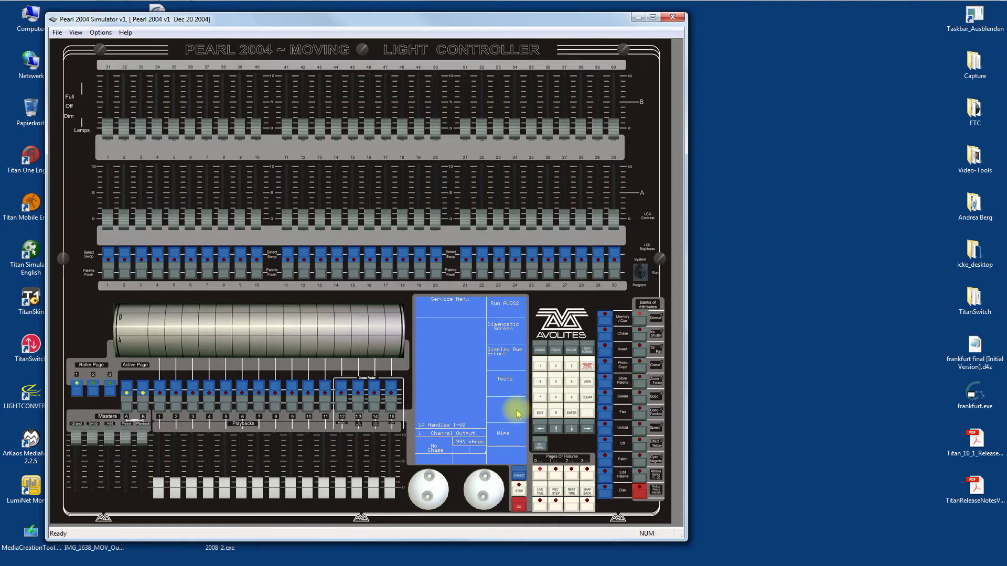
click(510, 436)
click(511, 436)
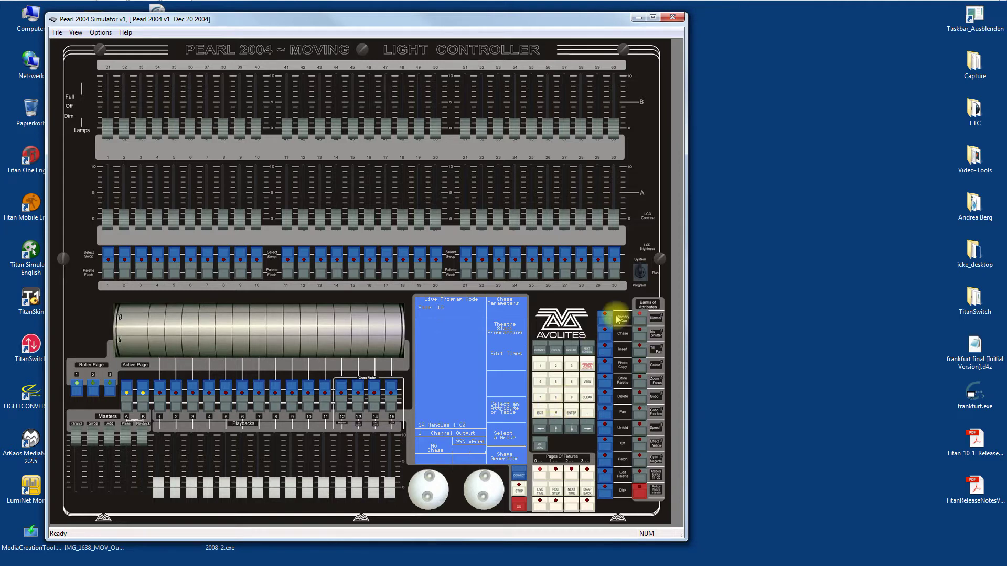
click(638, 278)
click(638, 278)
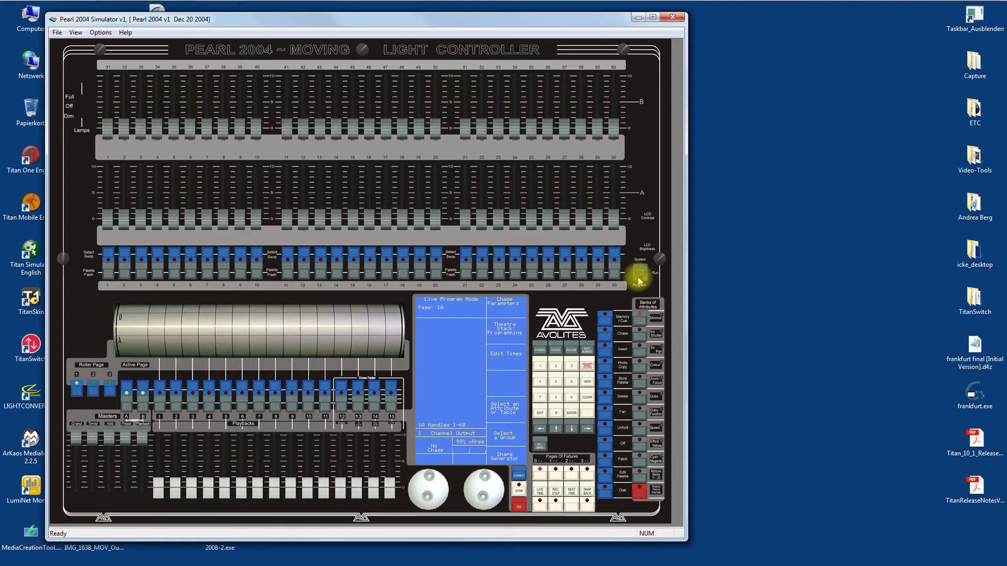
Try Patch > Choose a Fixture, cancel the Ordner suchen dialog, and close the simulator
click(606, 462)
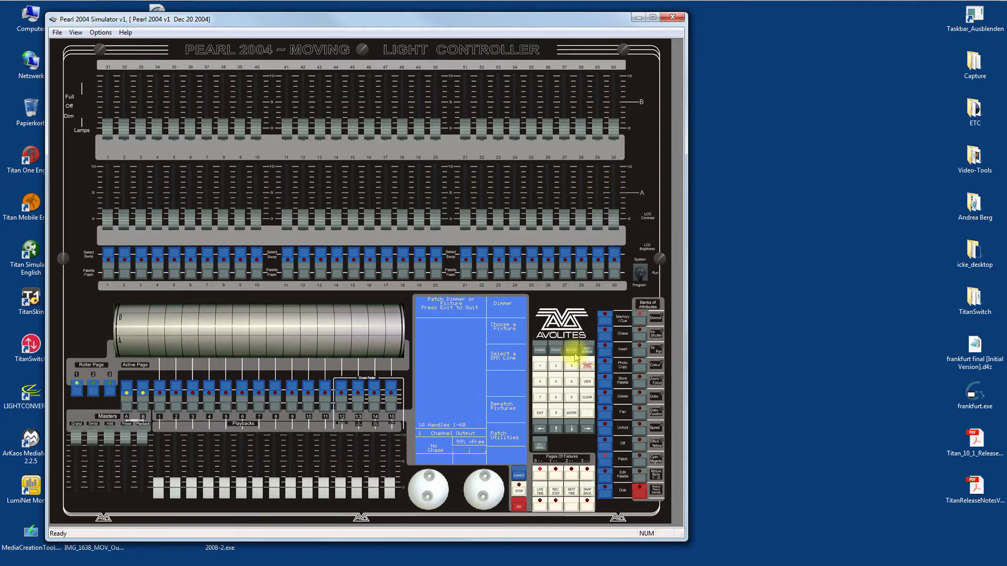
click(508, 336)
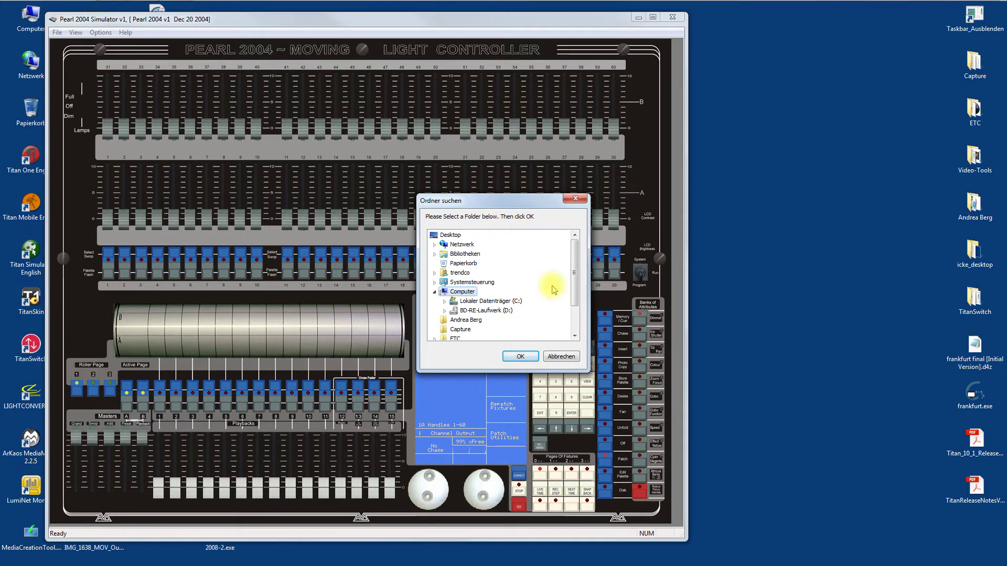
click(560, 357)
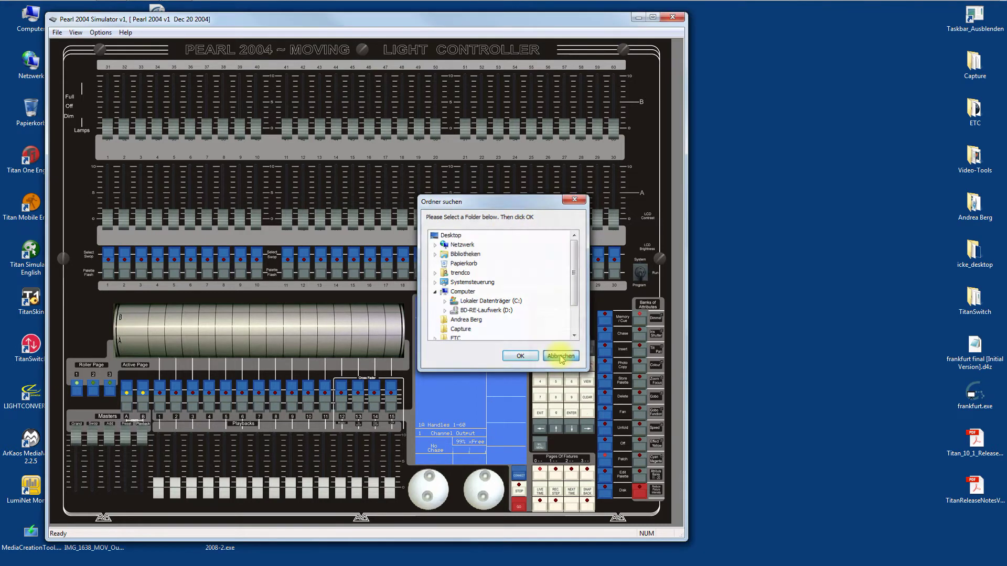
click(673, 17)
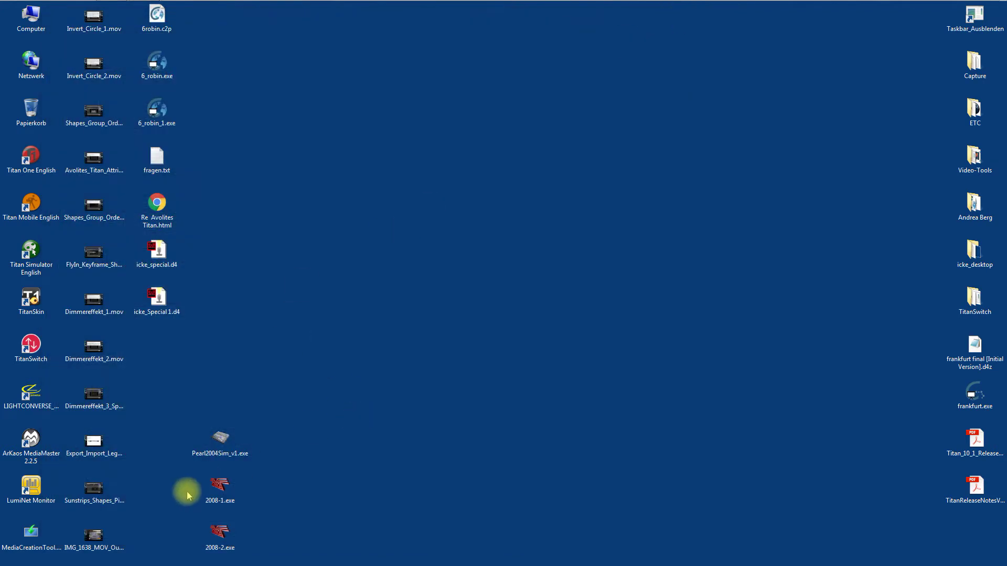
click(219, 490)
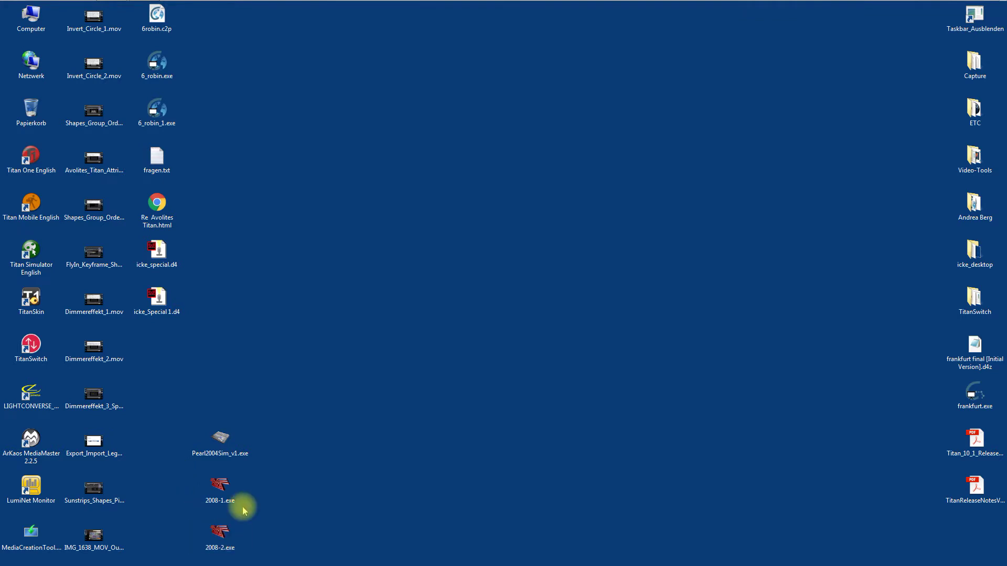
double_click(220, 486)
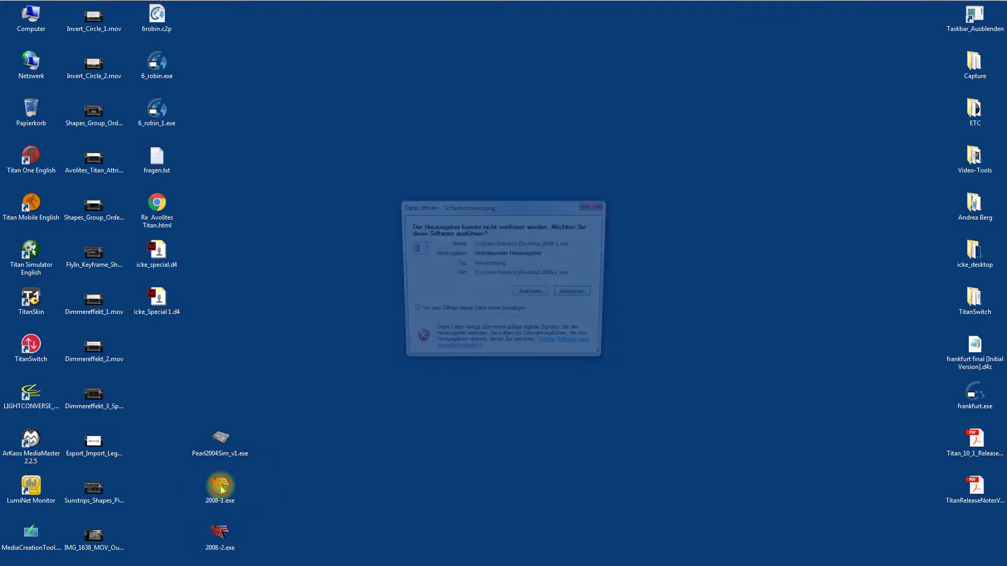
click(531, 294)
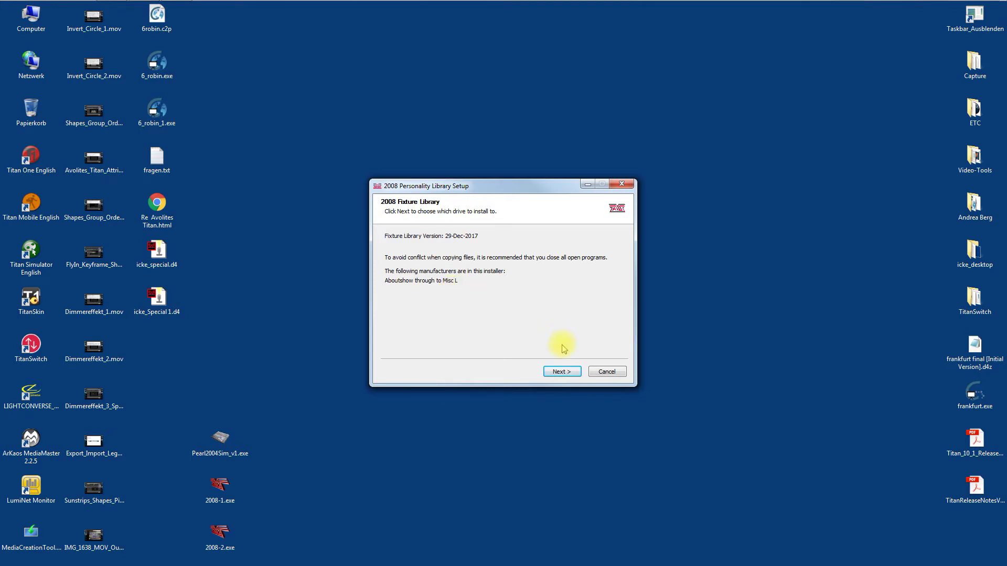
click(570, 377)
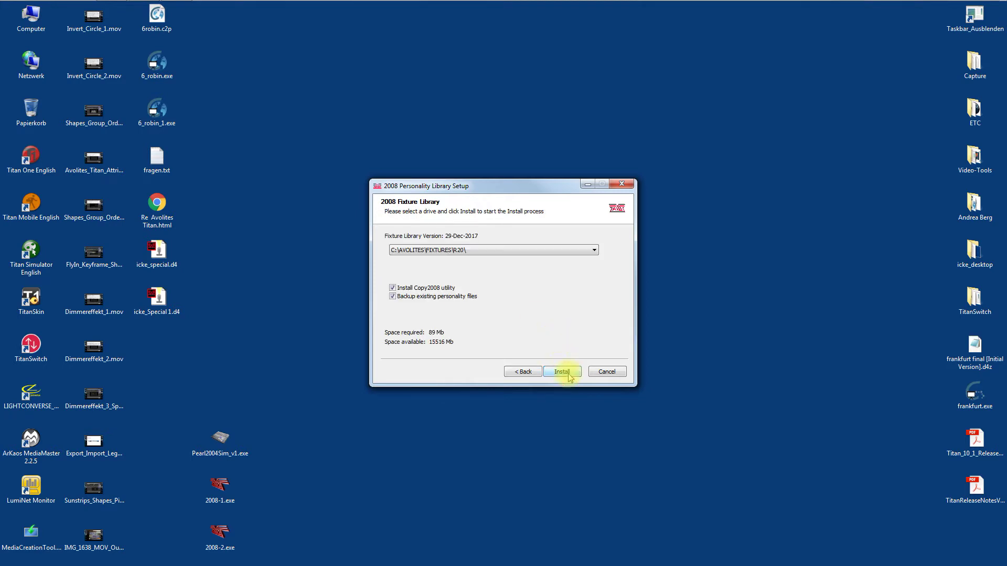
click(497, 250)
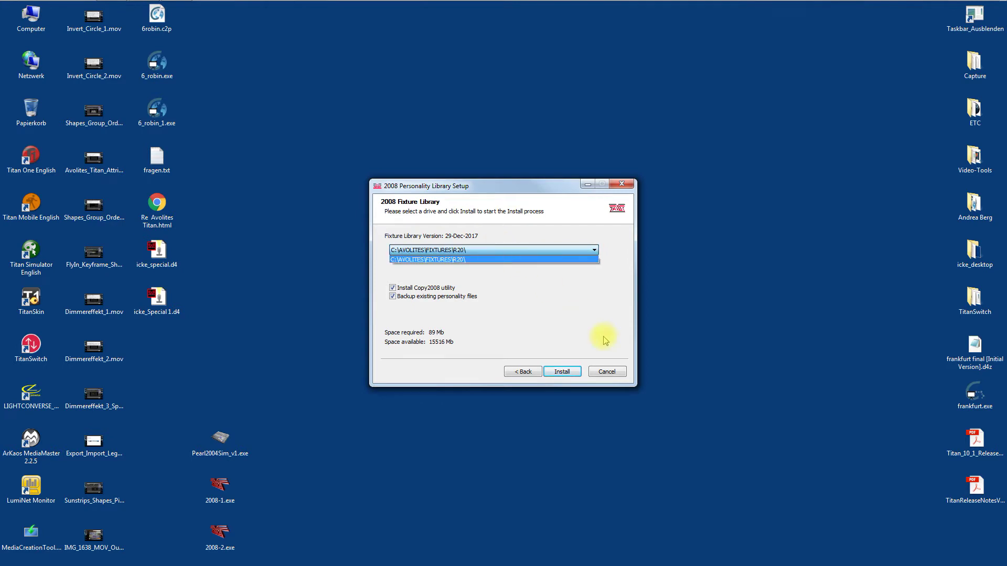
click(586, 318)
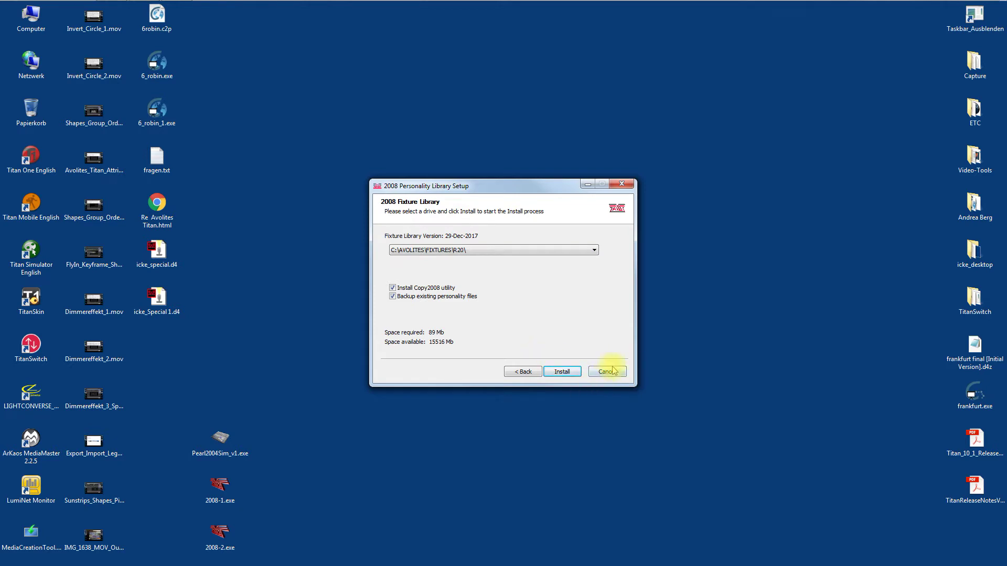
click(604, 380)
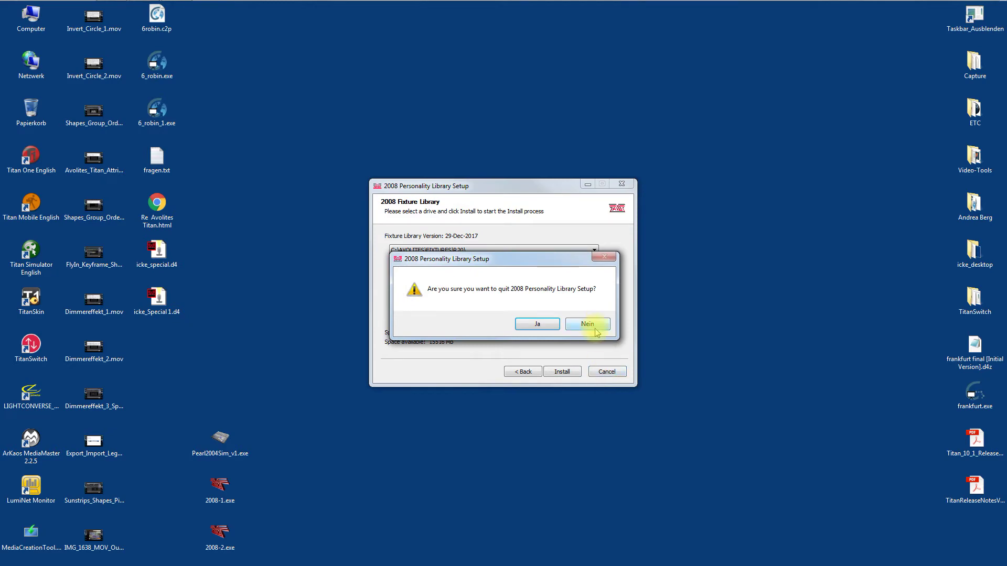
click(535, 326)
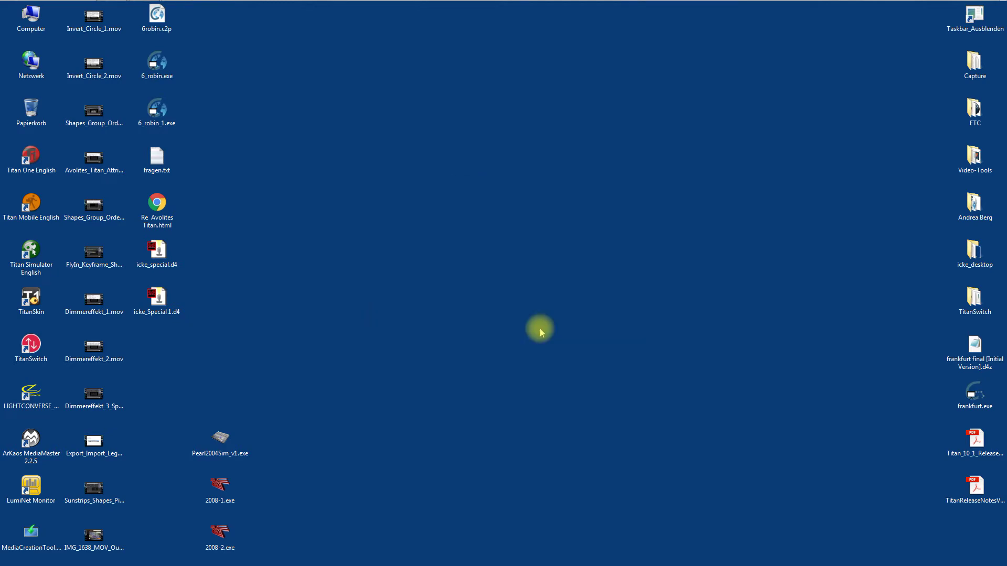
key(super+e)
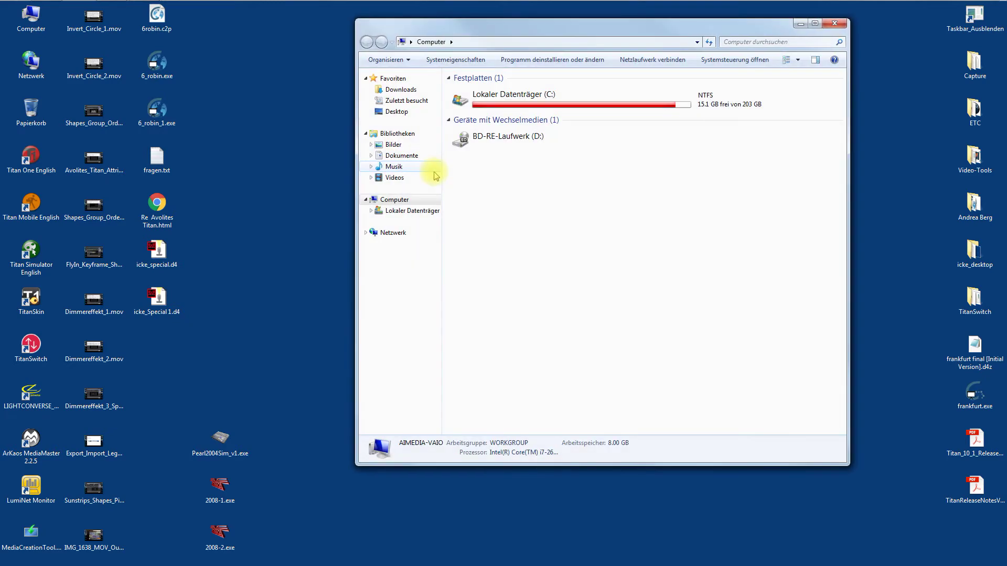
click(557, 101)
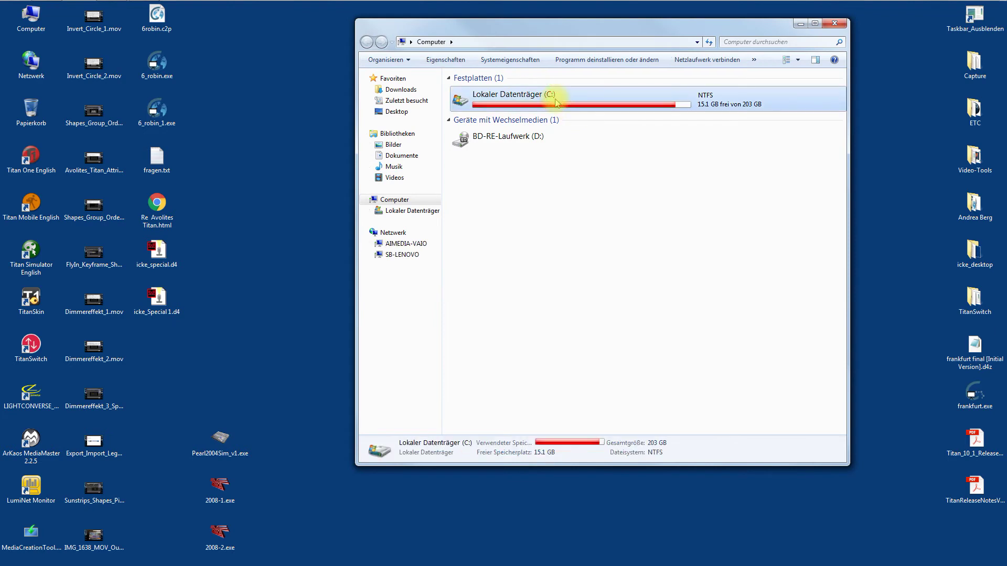
double_click(557, 101)
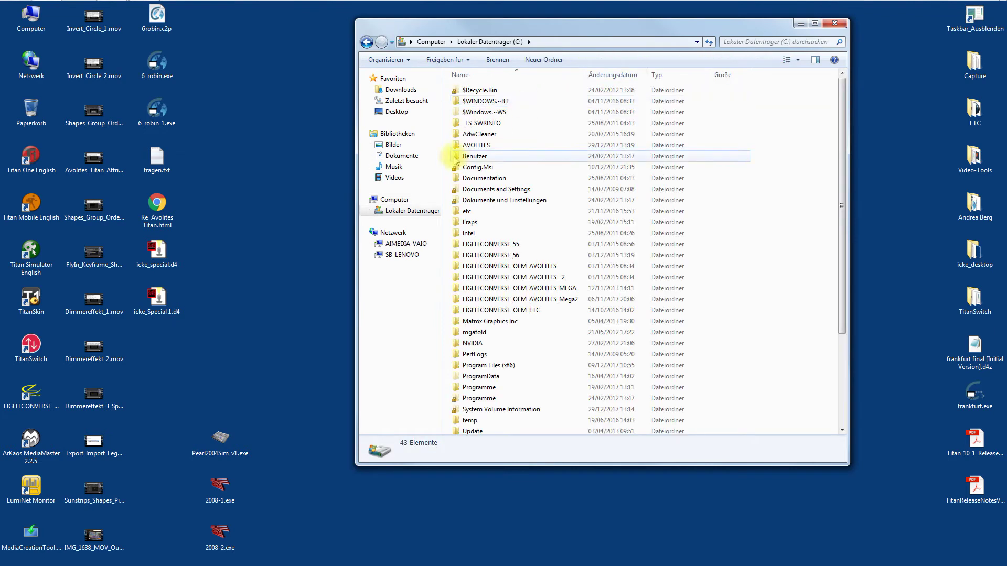
double_click(473, 148)
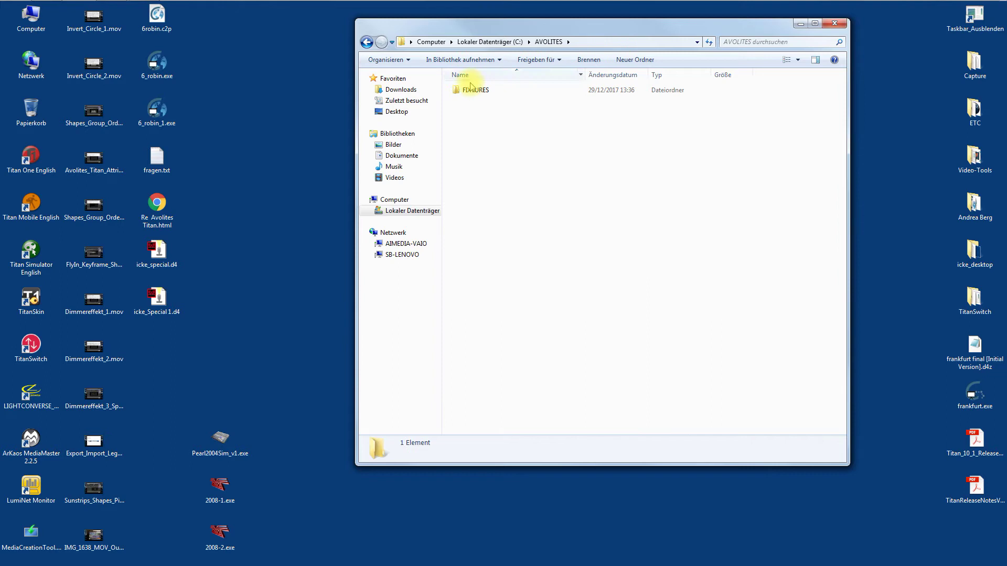
double_click(469, 92)
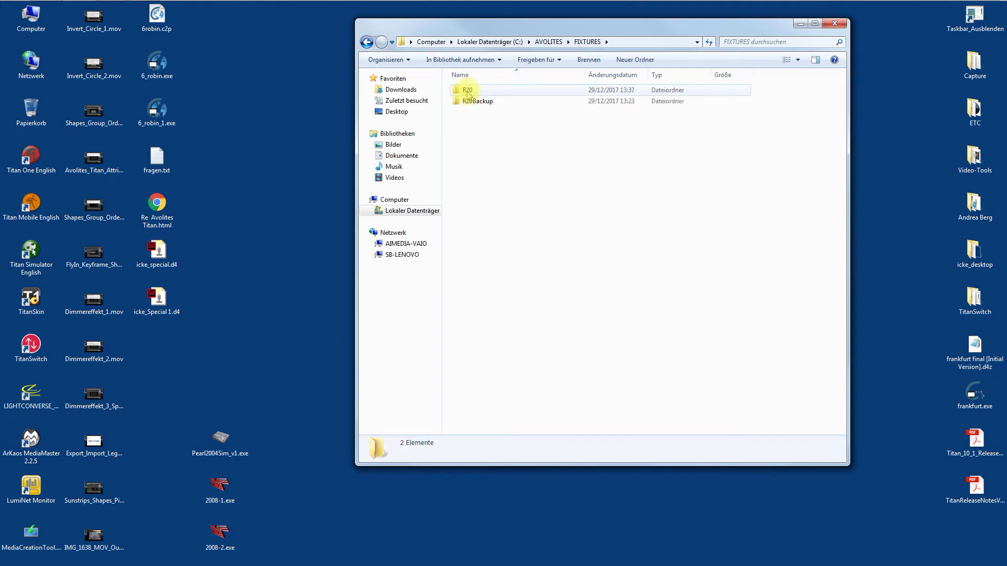
double_click(472, 92)
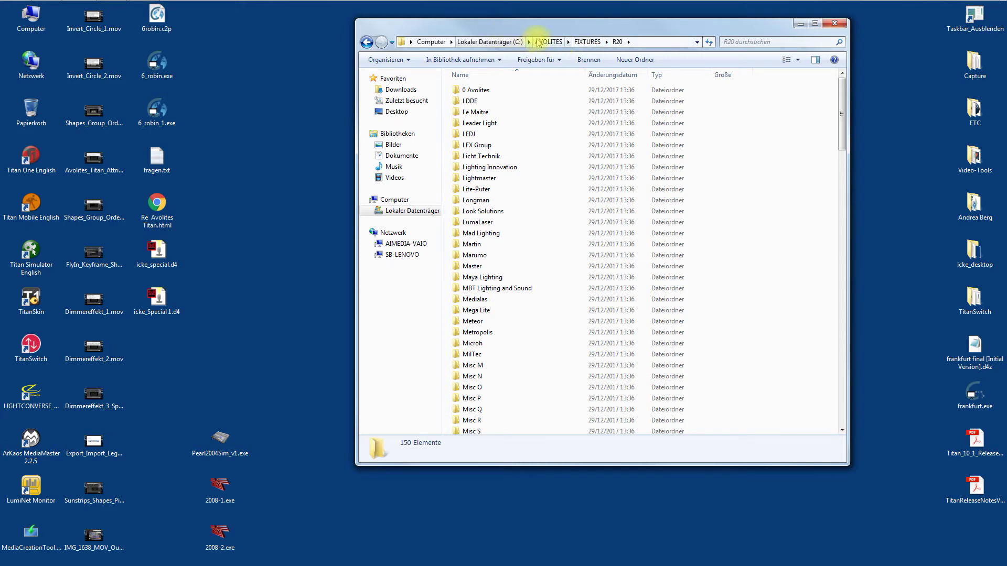
click(834, 23)
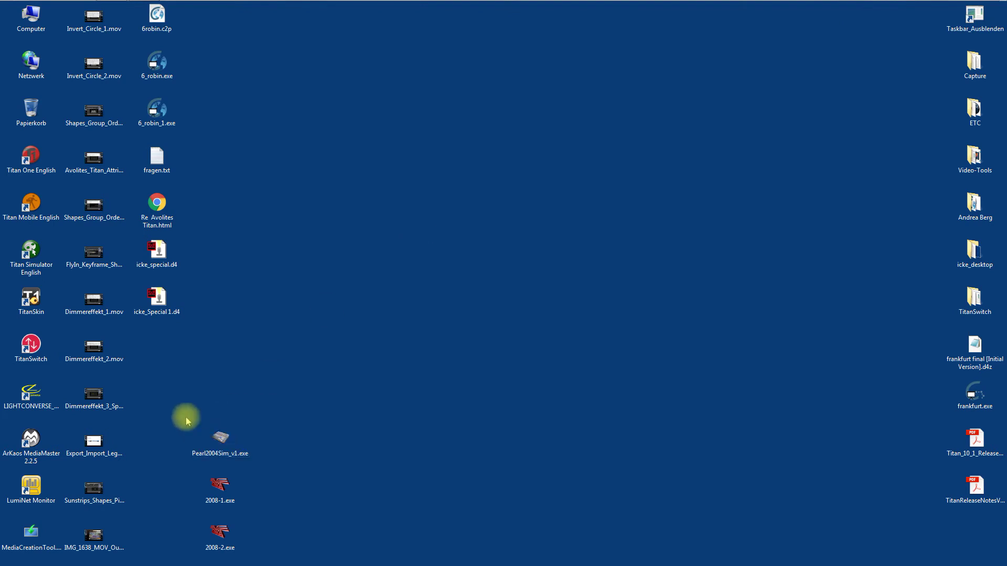
Relaunch Pearl 2004 Simulator from the Start menu and open the Patch menu
key(super)
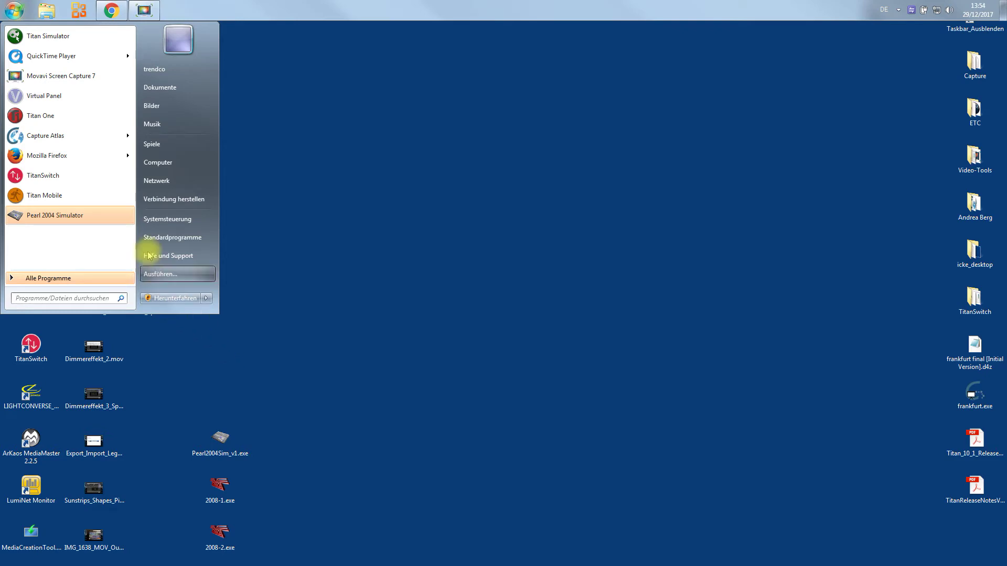
click(55, 215)
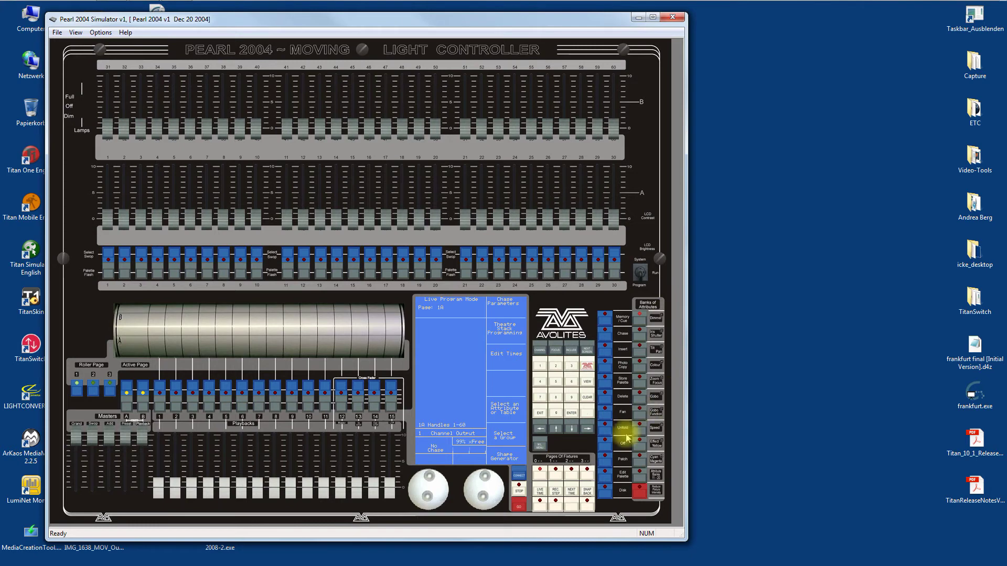
click(606, 462)
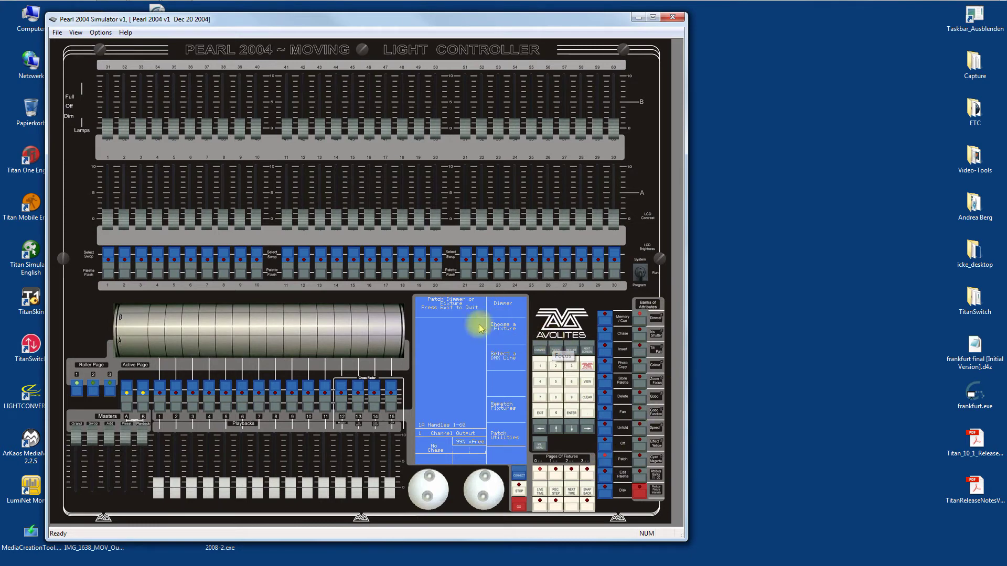
Choose C:\AVOLITES\FIXTURES\R20\Martin as the fixture folder and confirm with OK
click(507, 335)
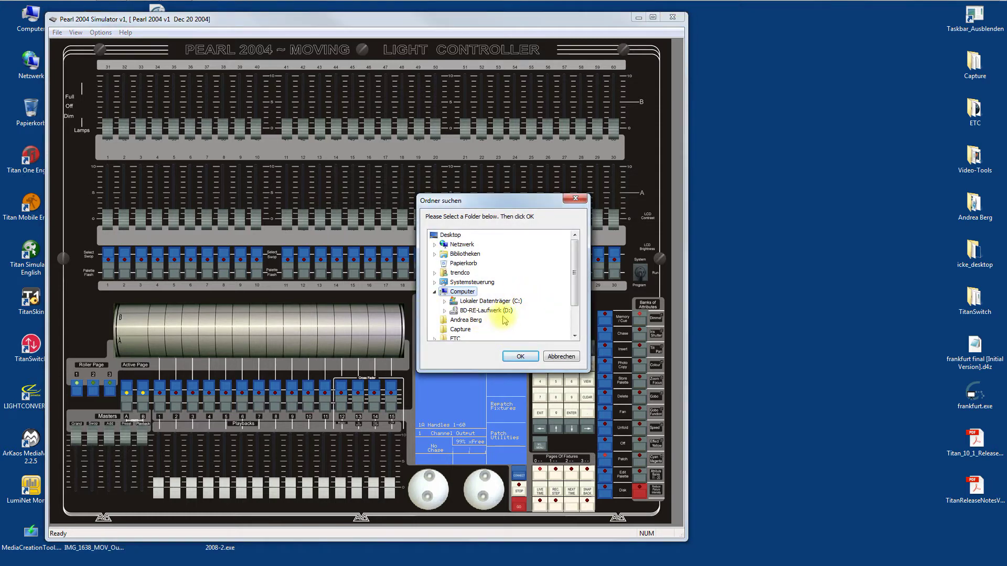
click(444, 301)
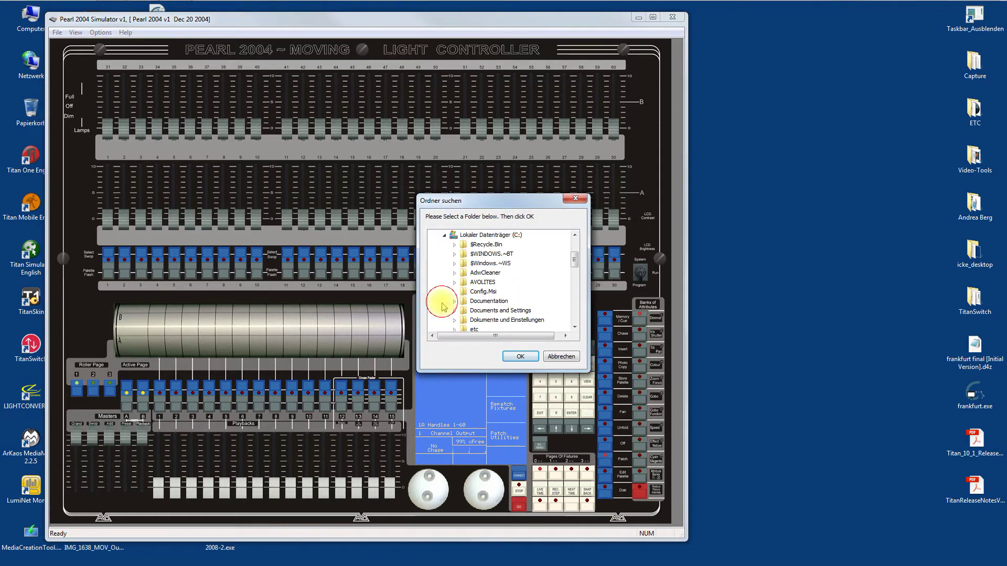
click(454, 282)
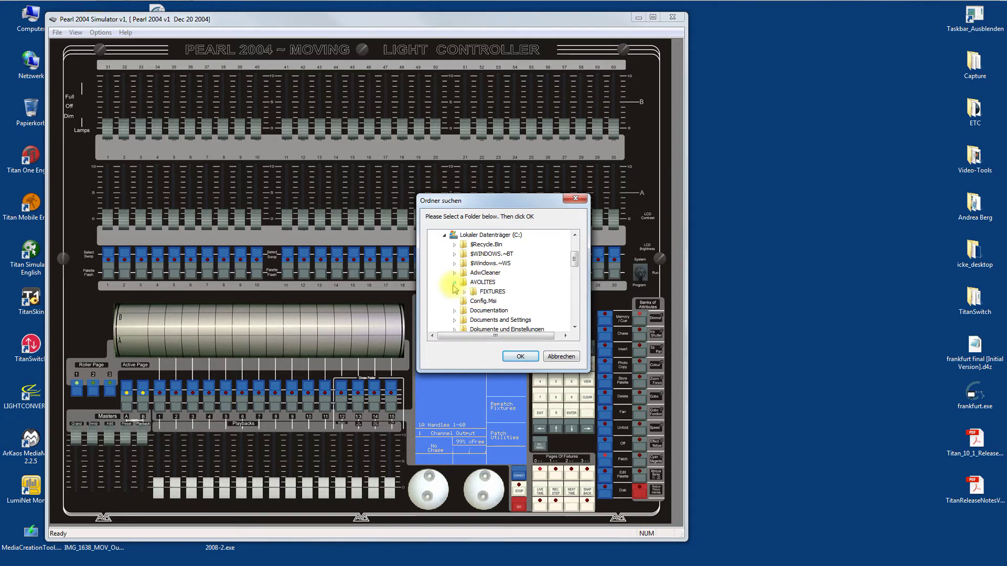
click(464, 292)
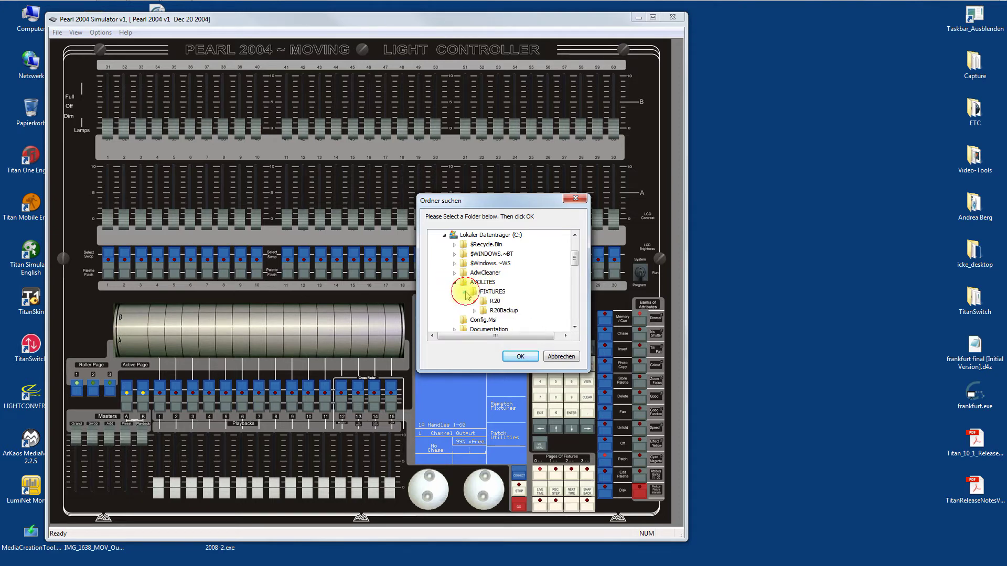
click(492, 302)
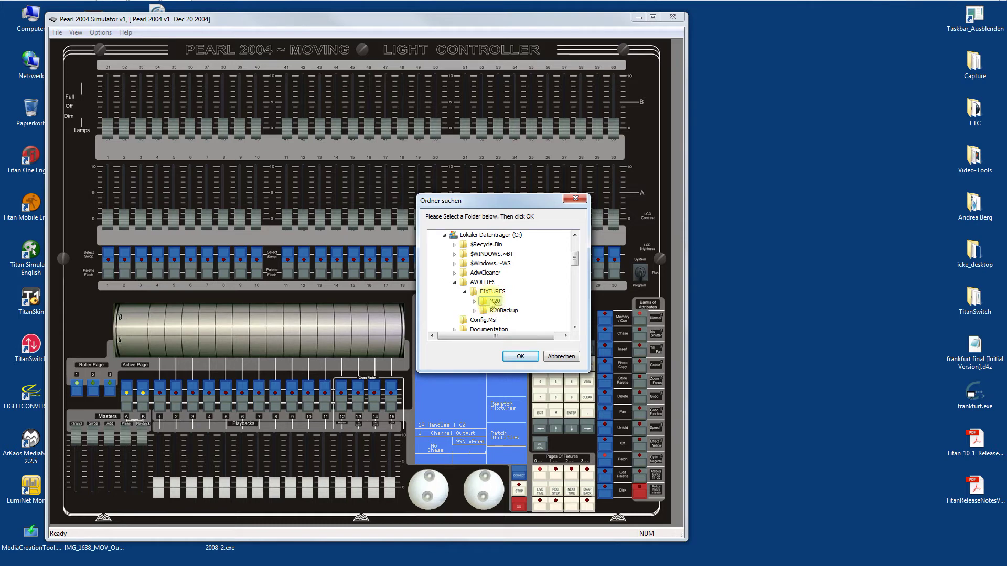
double_click(492, 302)
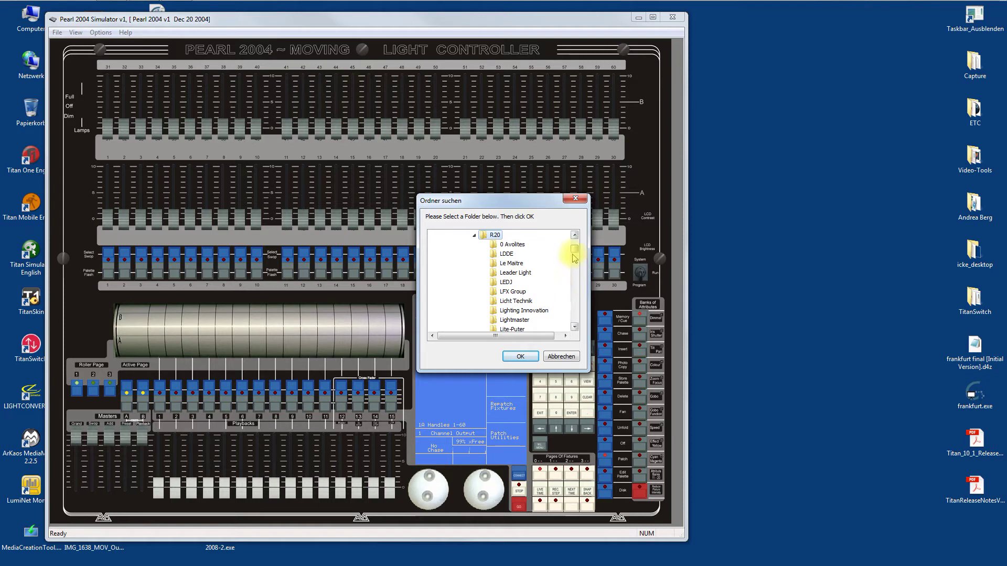
drag(575, 253, 575, 258)
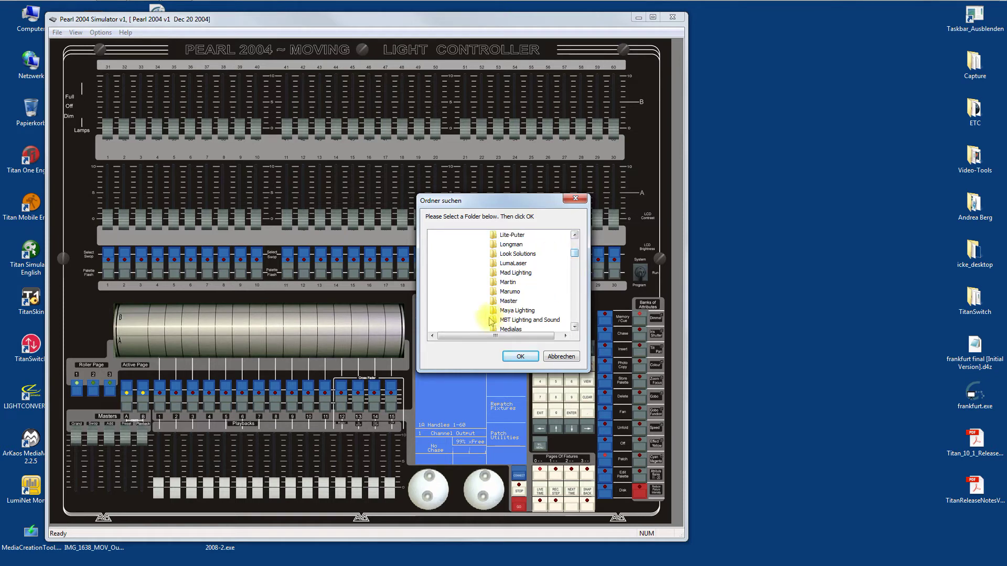
click(501, 283)
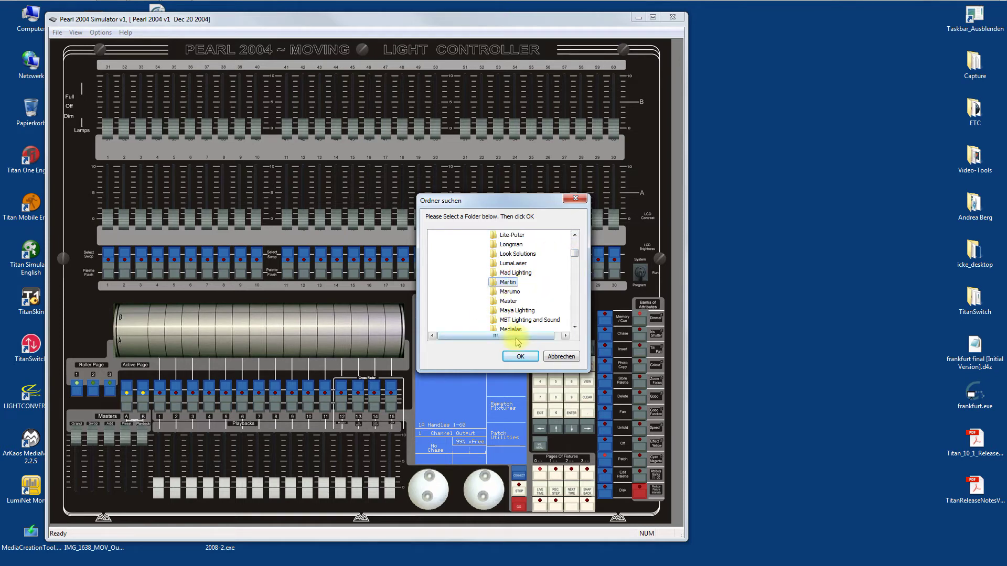
click(520, 357)
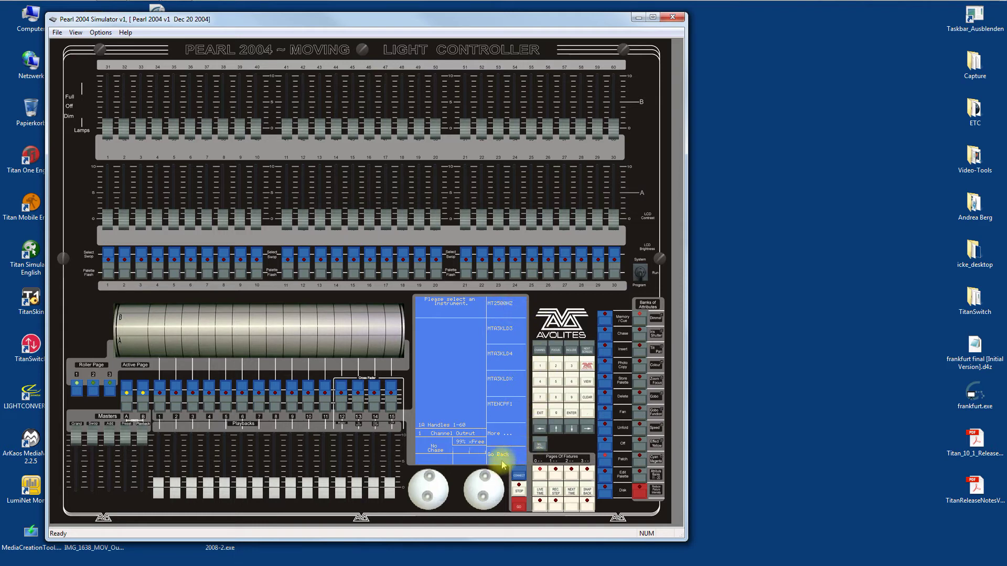
Page through the Martin fixture list and pick the MT_M301WSC8 Mac 301 Wash personality
click(506, 430)
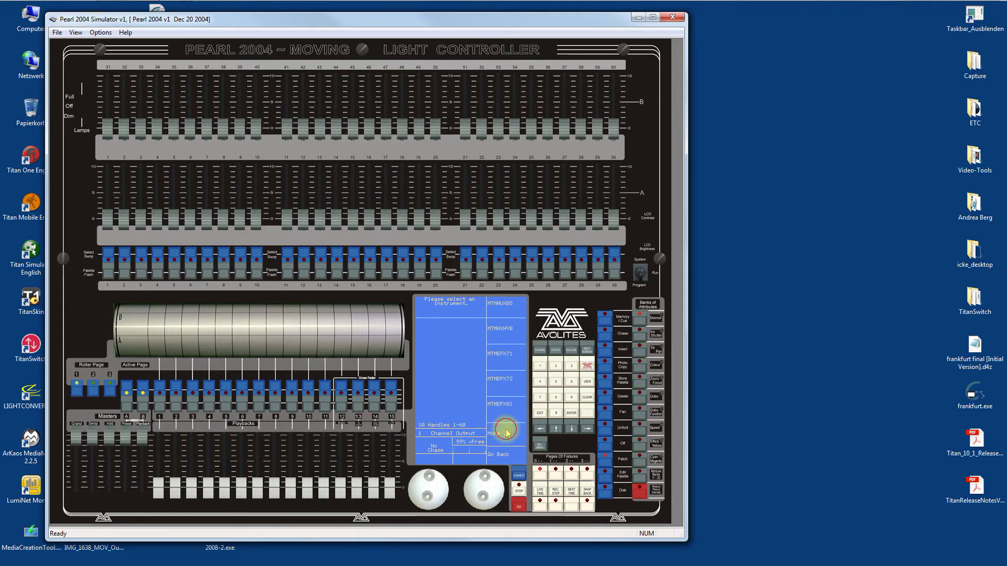
click(507, 432)
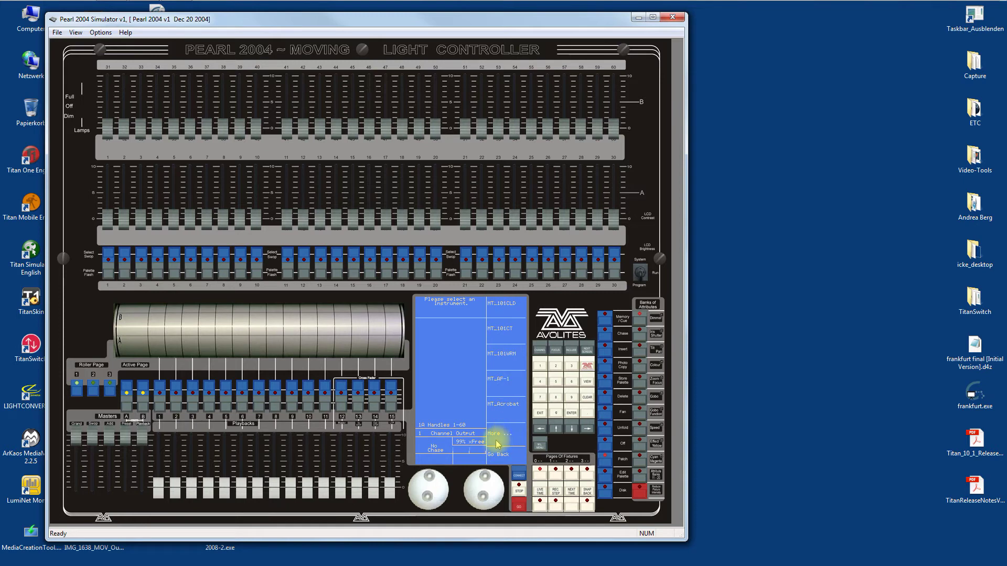
click(497, 442)
click(497, 444)
click(498, 443)
click(498, 443)
click(498, 443)
click(497, 443)
click(498, 454)
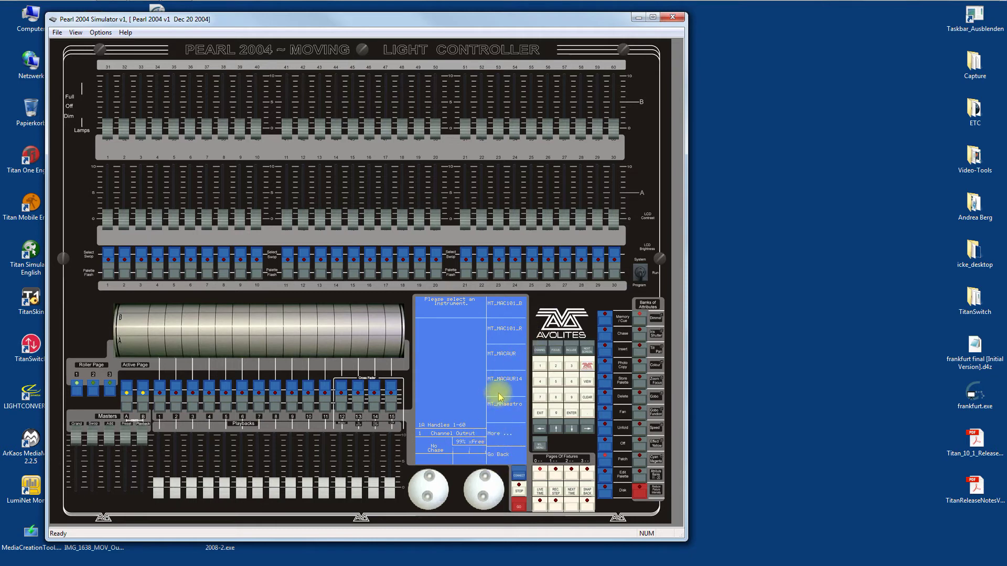
click(497, 456)
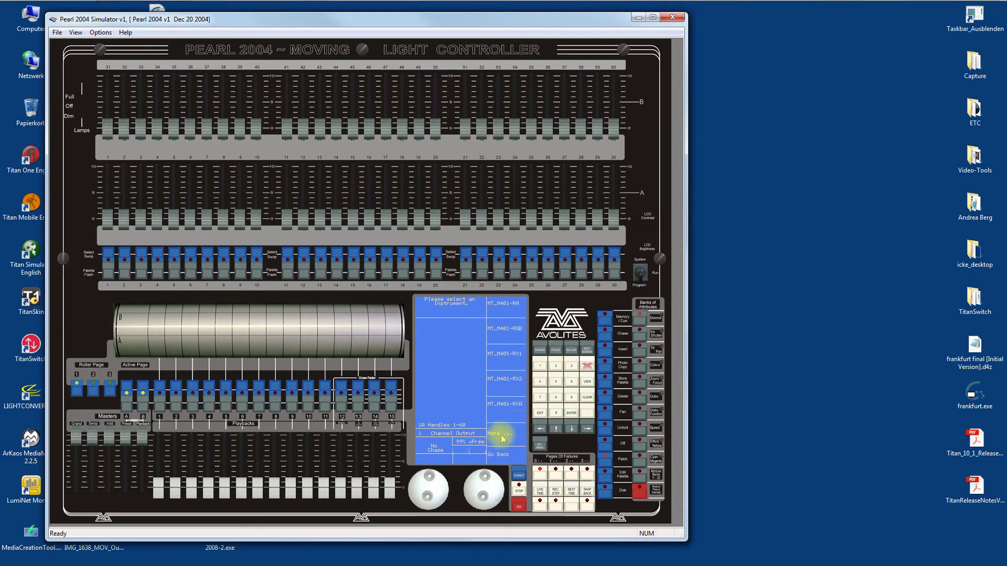
click(499, 455)
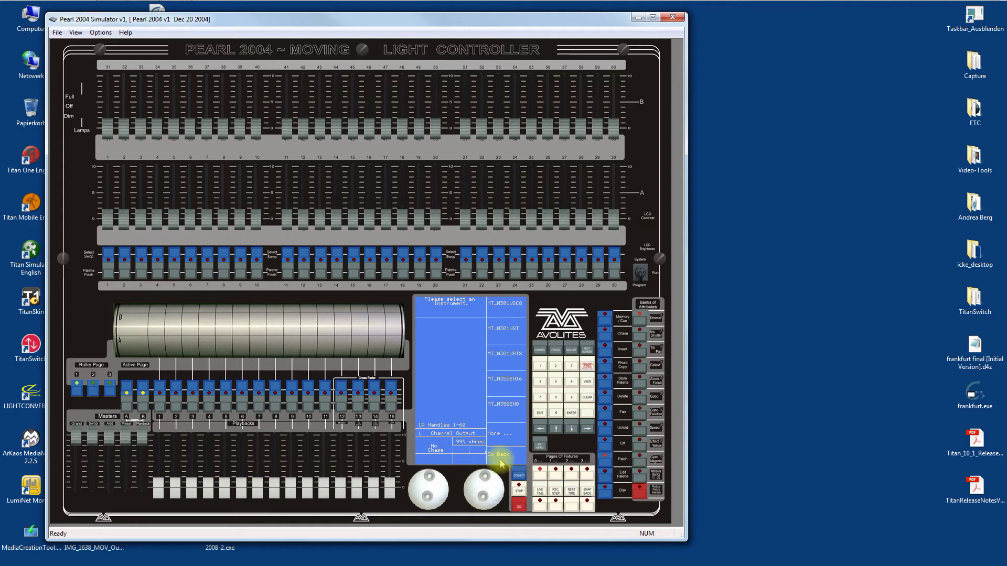
click(500, 456)
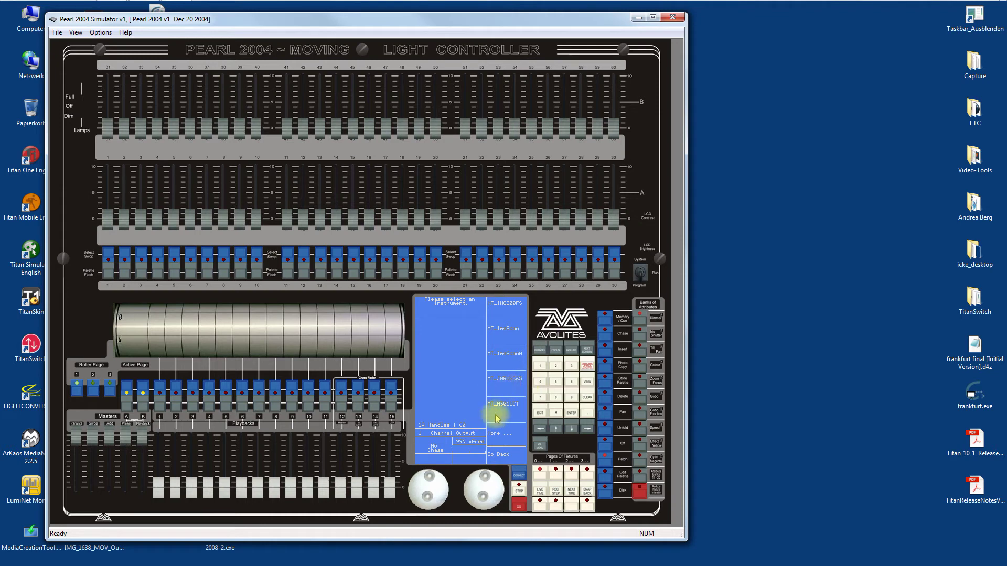
click(500, 434)
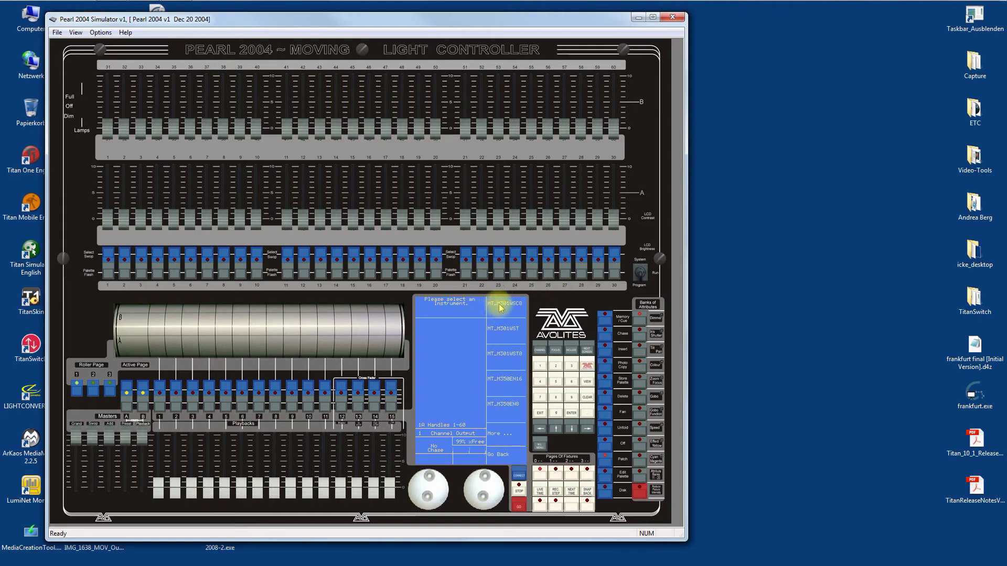
click(500, 304)
Answer the preset focus prompt, patch the Mac 301 Wash to handle 1 at DMX 001, exit, select handle 1
click(500, 306)
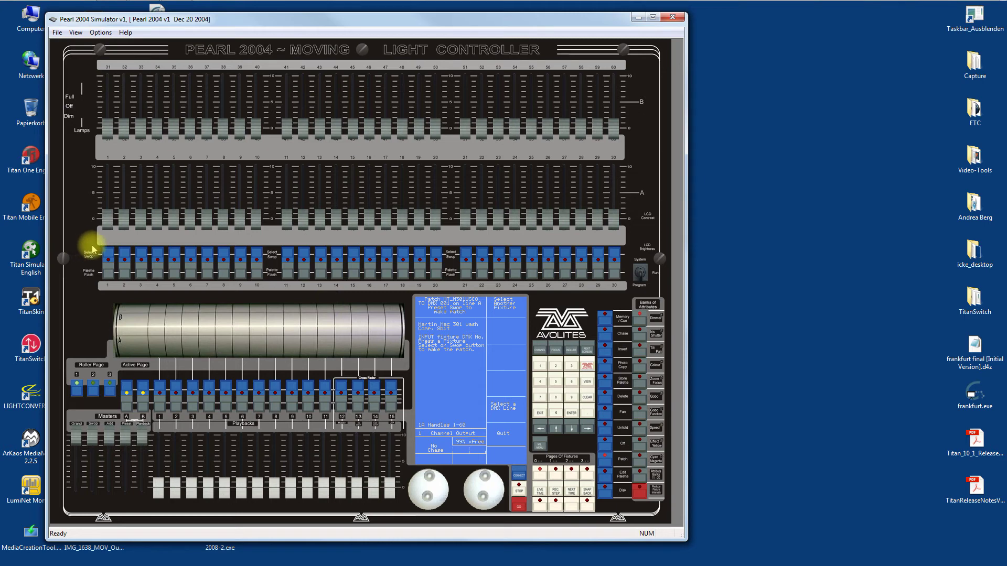
click(113, 255)
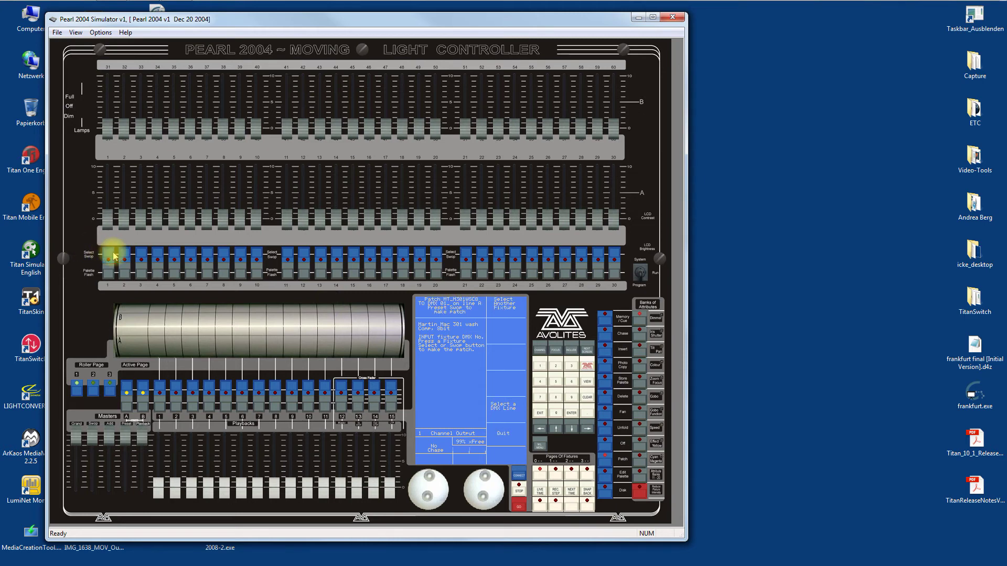
click(500, 433)
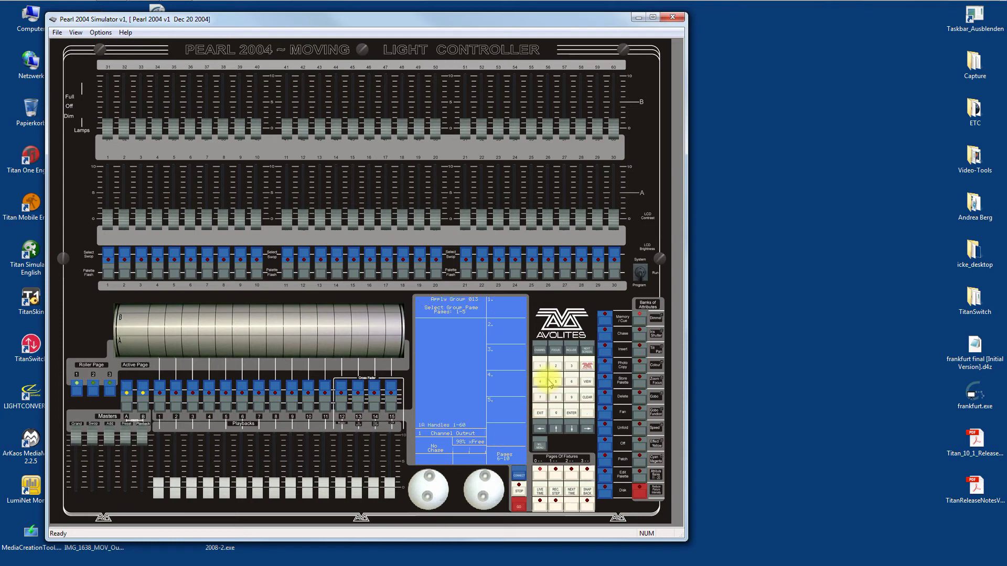
click(539, 414)
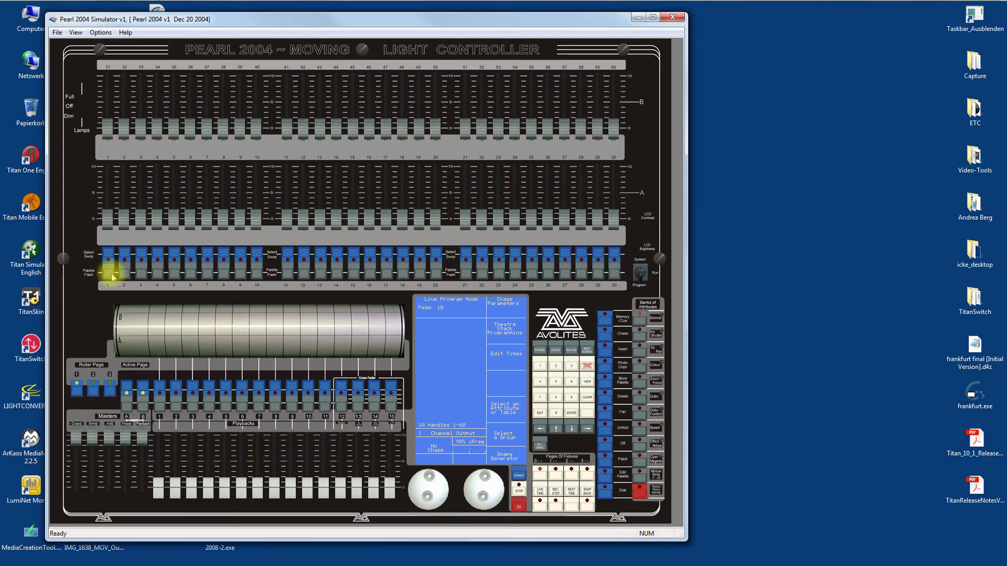
click(112, 255)
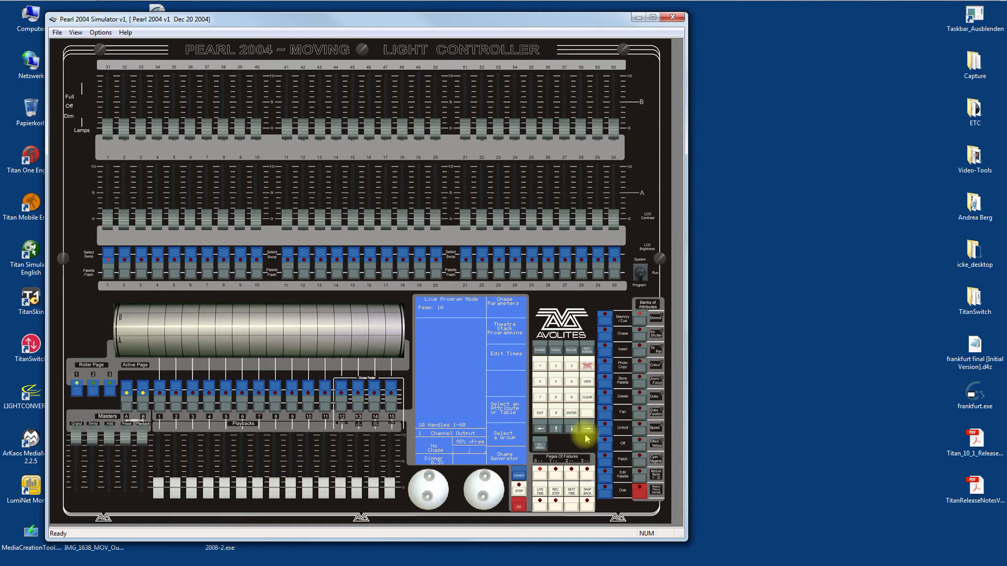
Launch Avolites Visualiser from a 'vi' Start search and switch it to Design mode
key(super)
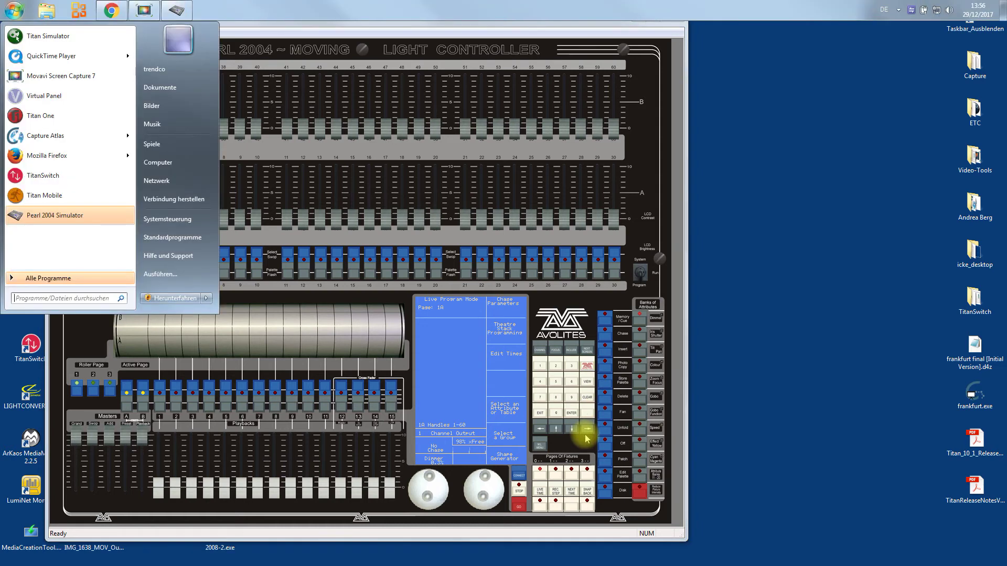
text(vis)
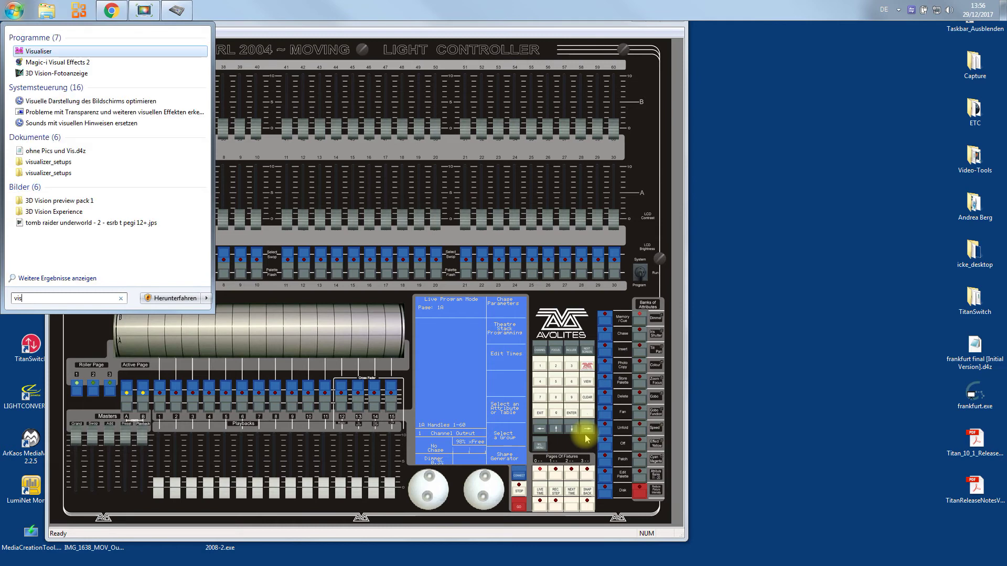
key(Return)
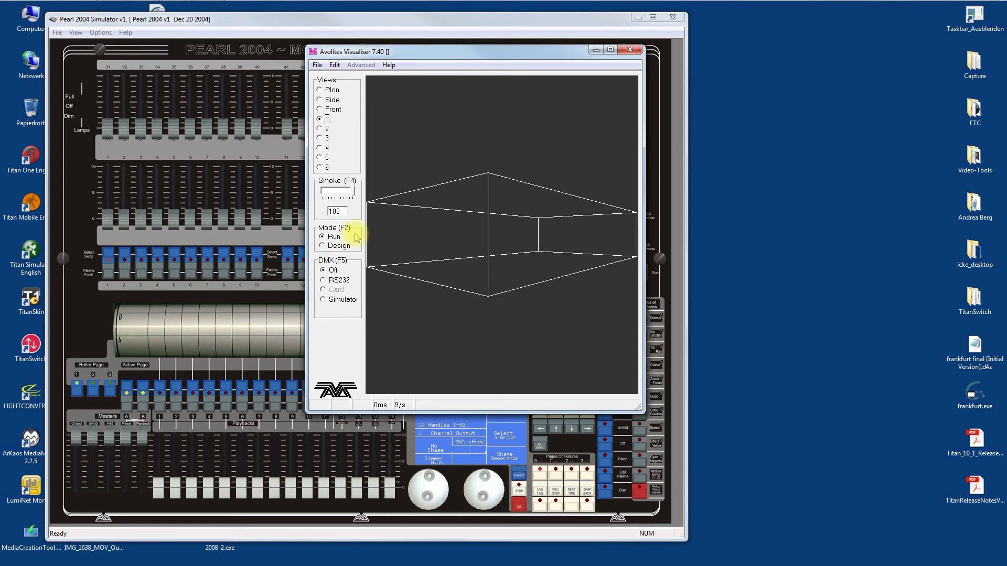
click(333, 244)
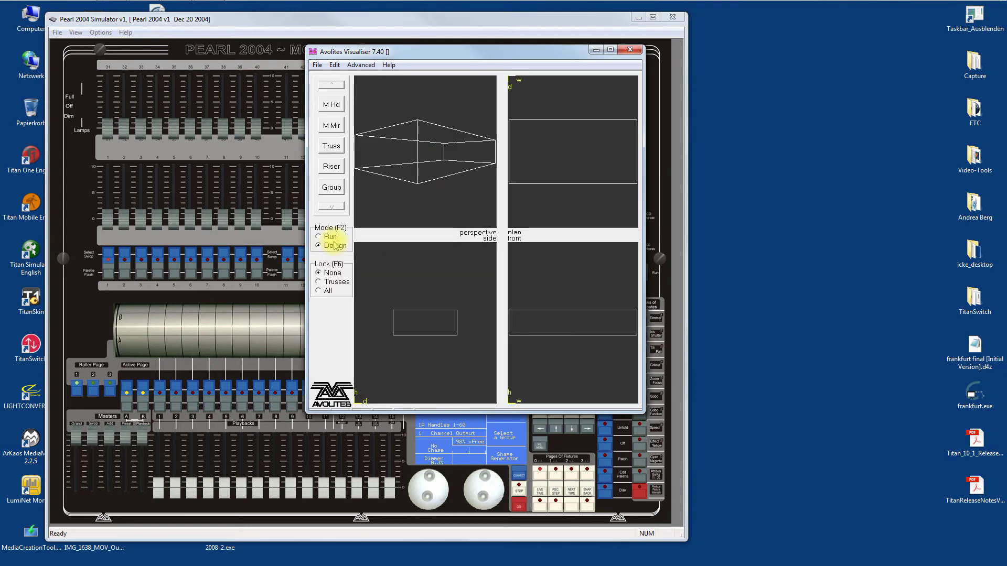
Add one Martin Mac 301 wash Comp. 16bit moving head light and confirm it
click(332, 104)
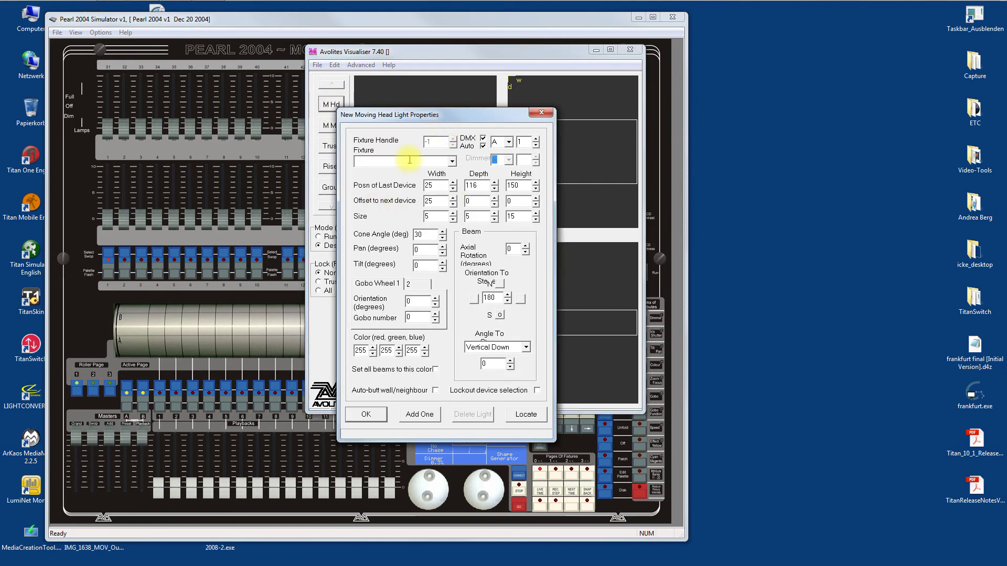
click(452, 162)
text(mar)
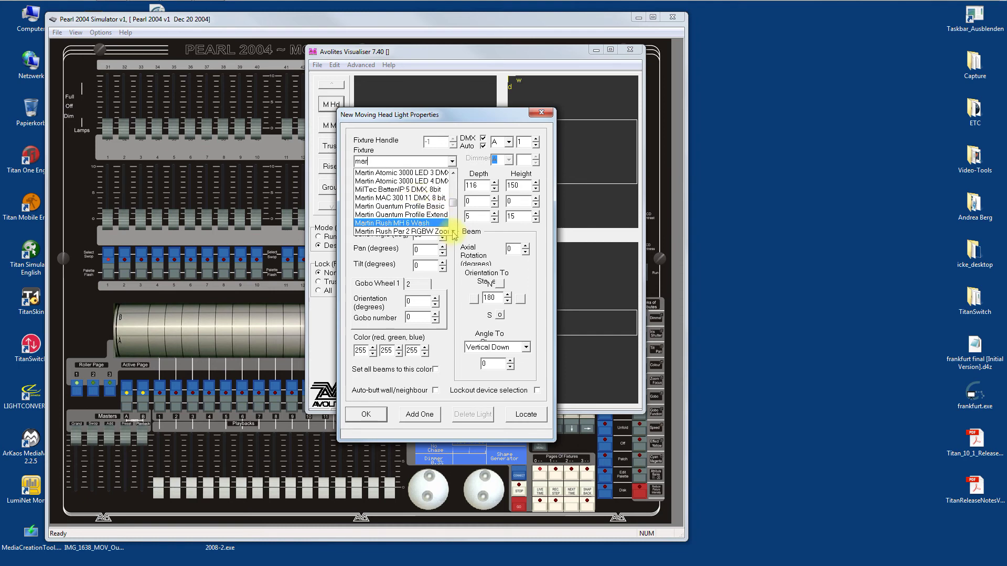
scroll(452, 231, down, 6)
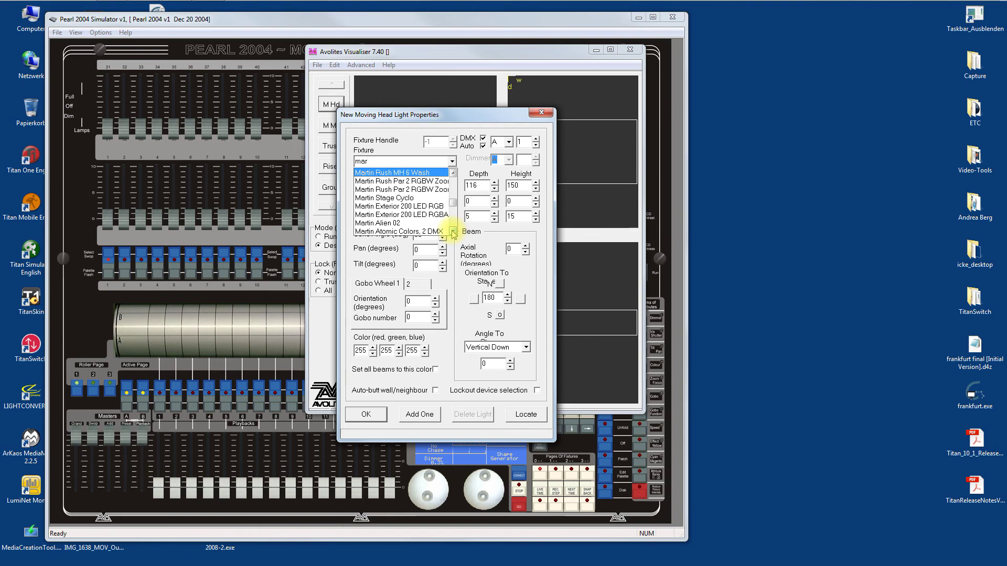
scroll(453, 231, down, 8)
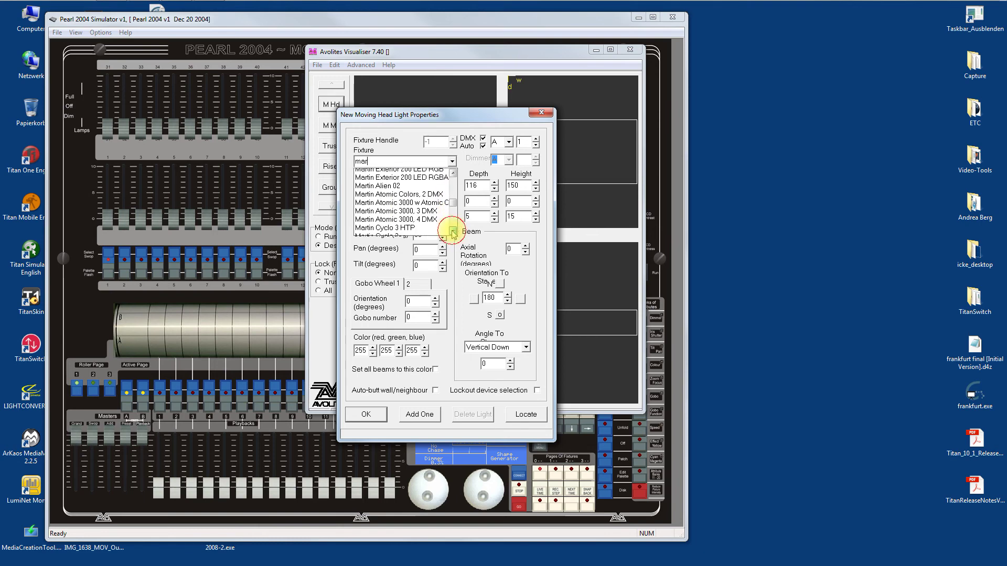
scroll(453, 231, down, 5)
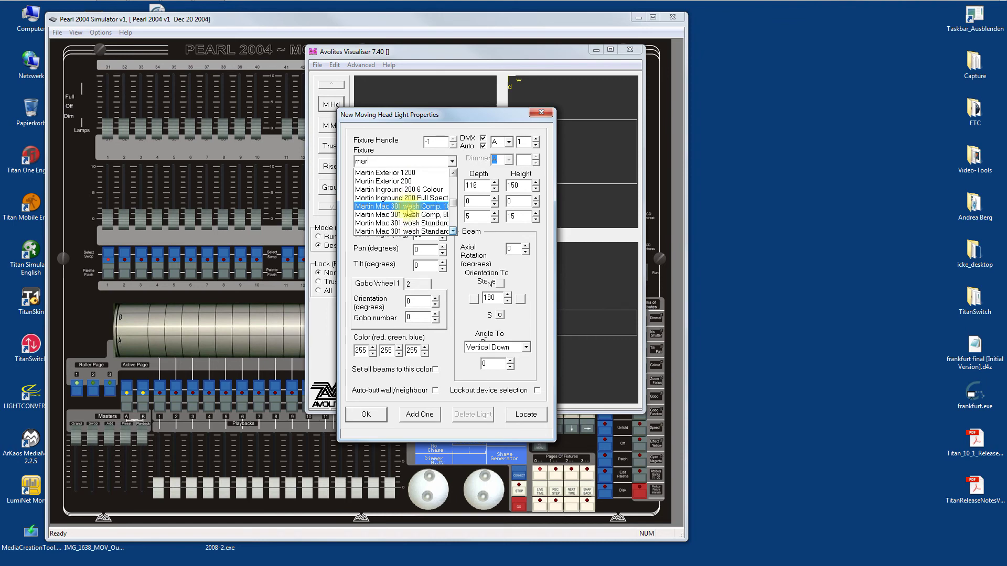
click(410, 207)
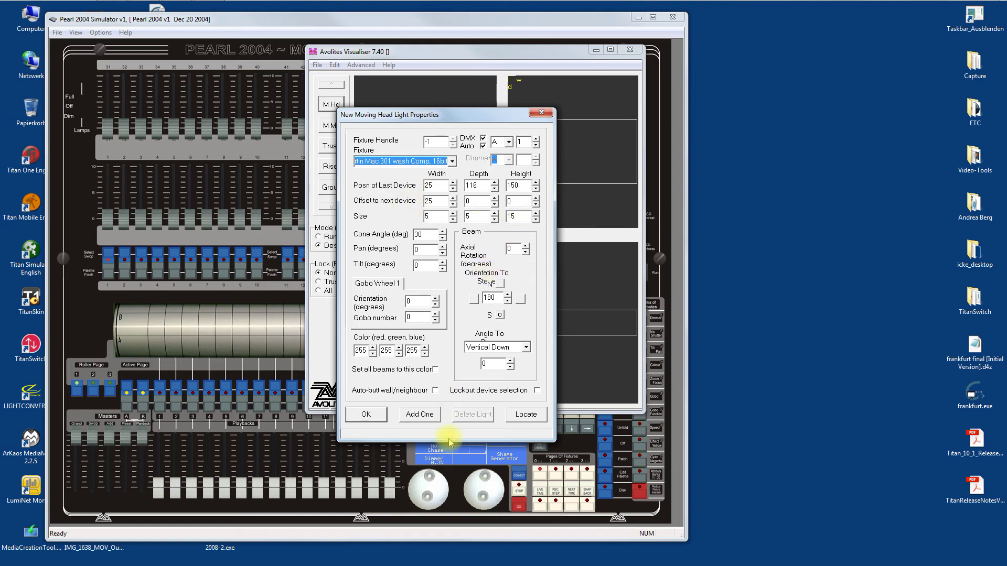
click(422, 415)
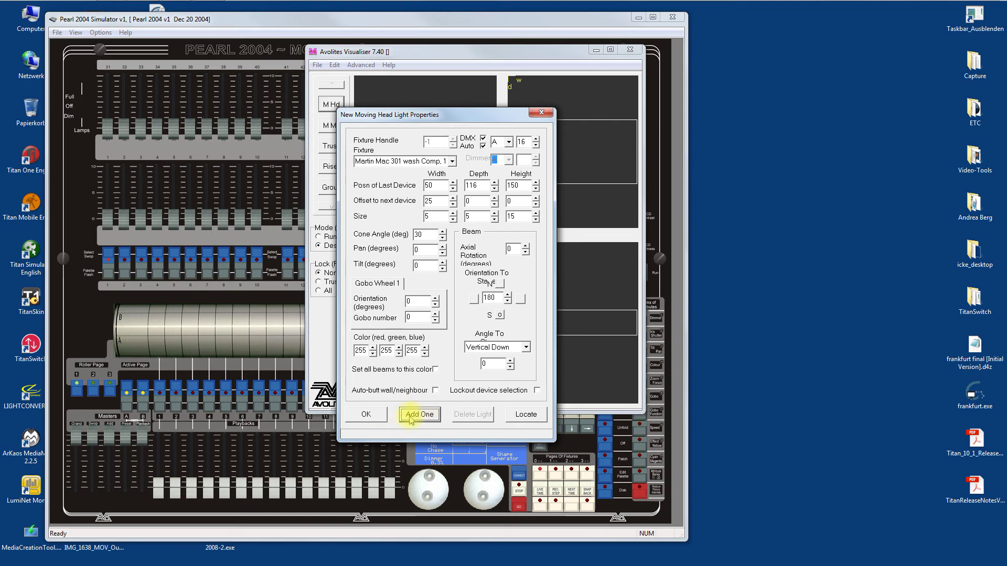
click(363, 414)
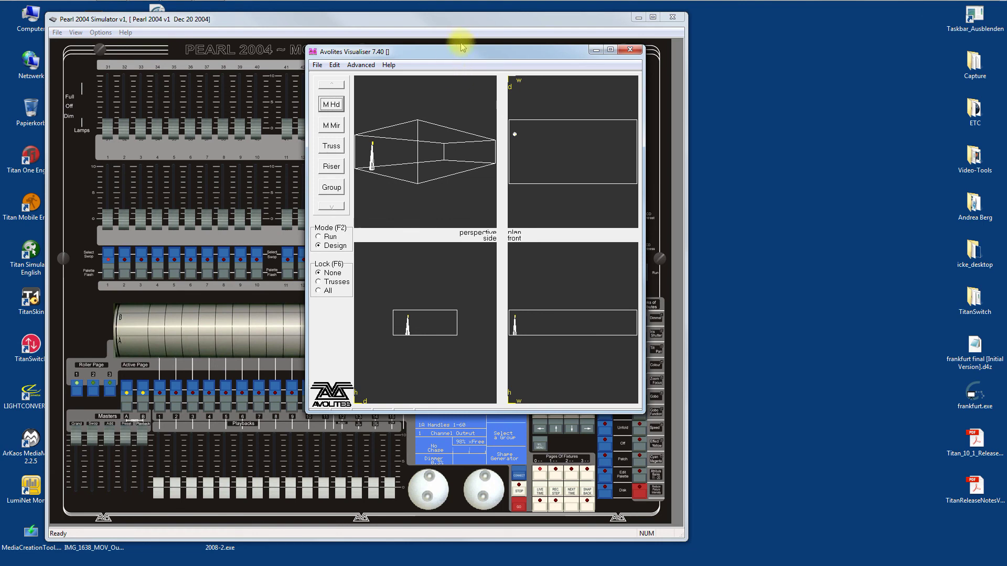
Move the Visualiser to the upper right and set Run mode with Simulator DMX input
drag(456, 51, 802, 34)
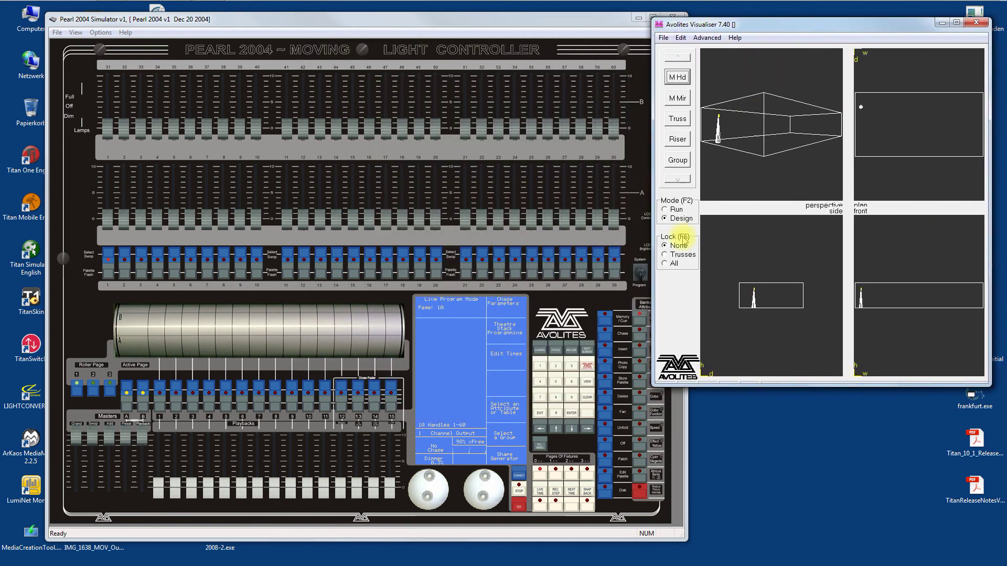
click(677, 209)
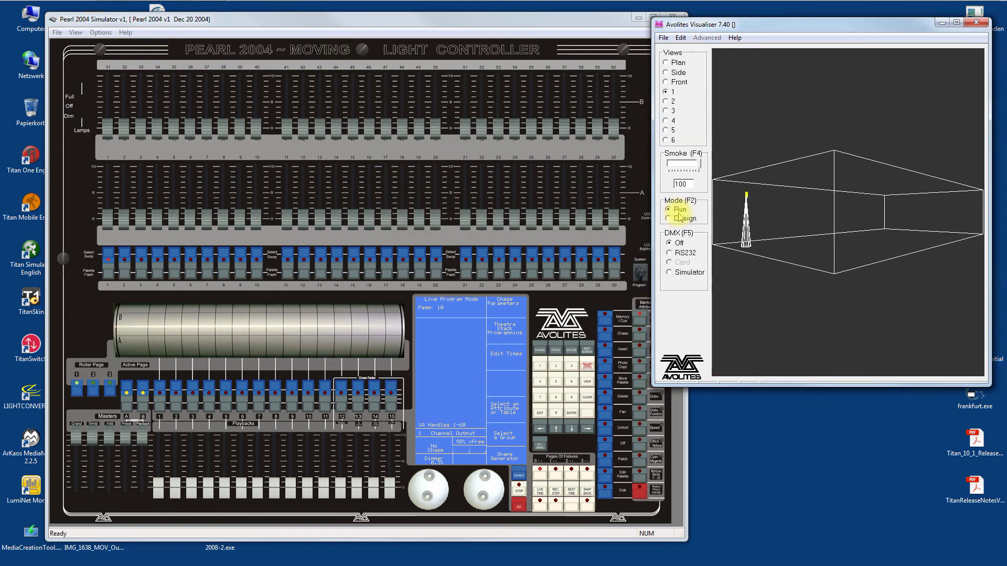
click(689, 275)
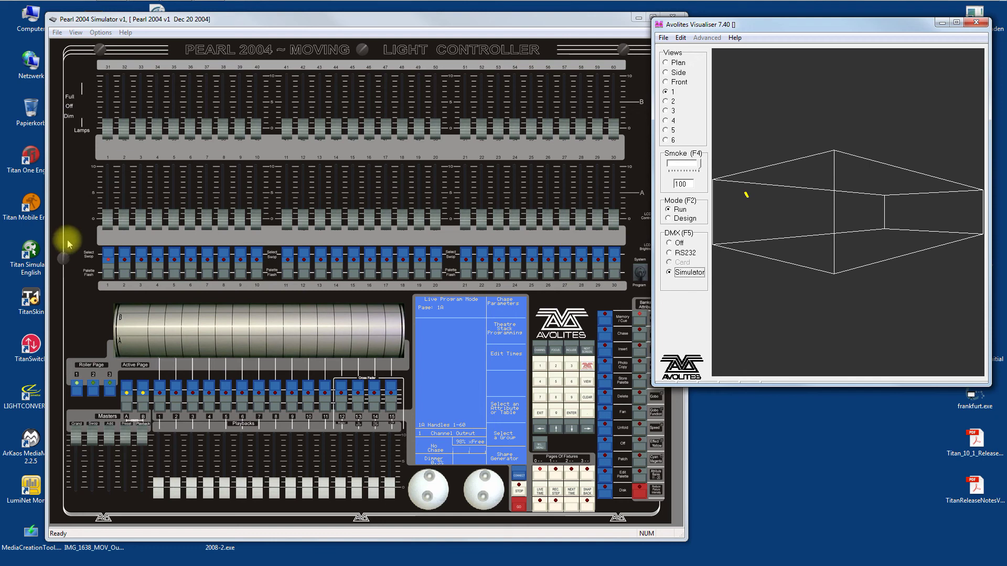
click(108, 256)
click(108, 256)
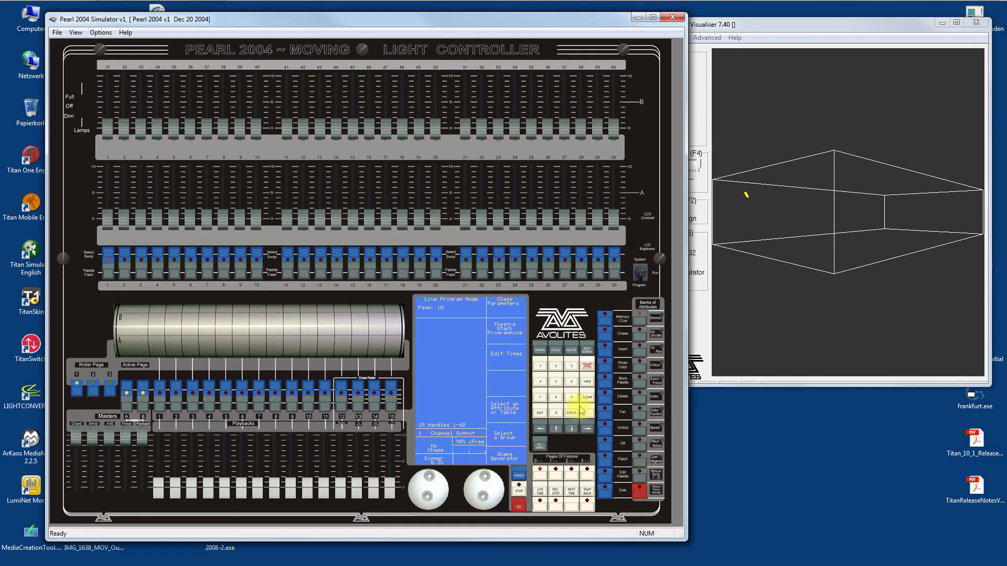
Locate the Mac 301 on Pearl and tilt it to 55.49% with the trackball
click(540, 444)
click(509, 315)
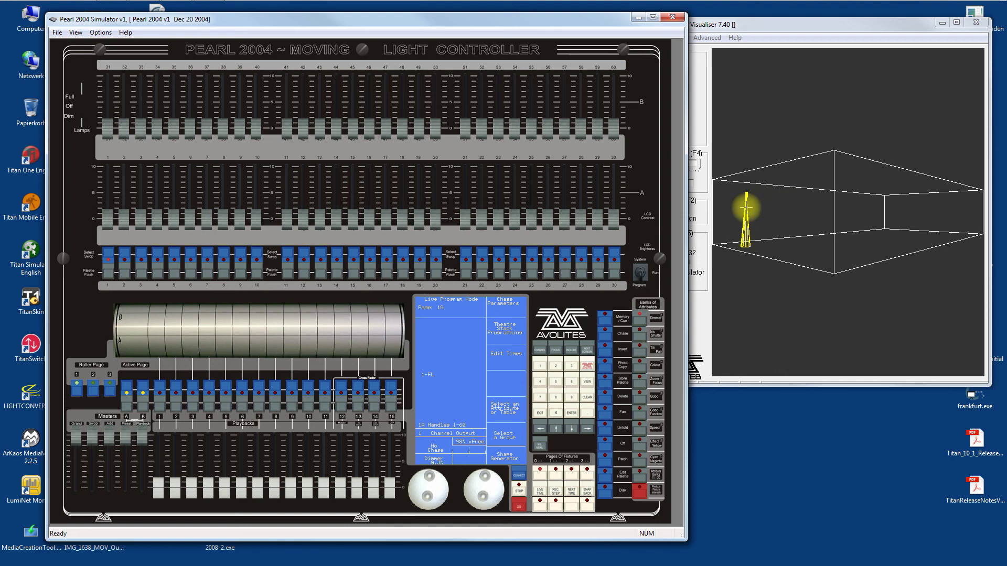
click(641, 355)
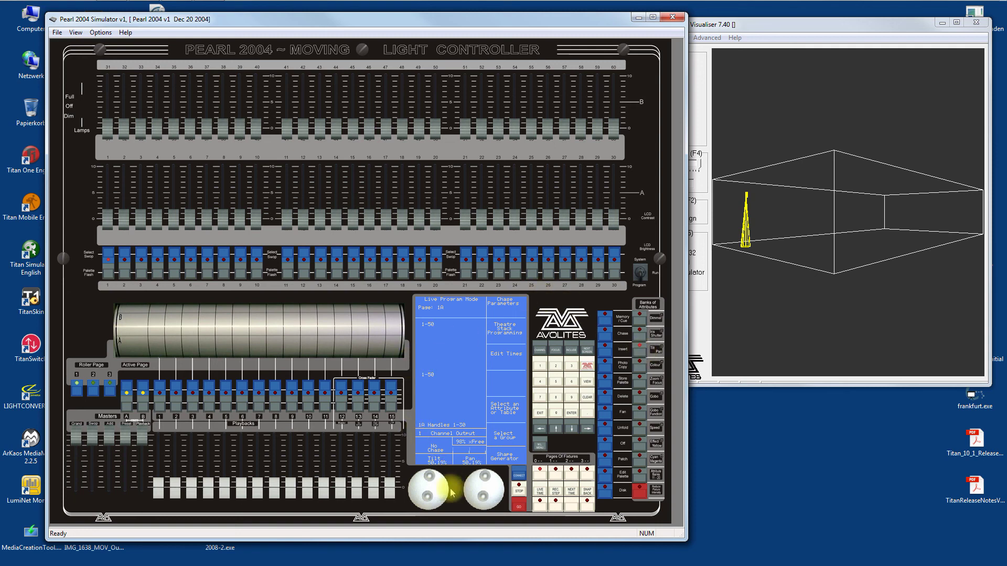
drag(427, 481, 472, 475)
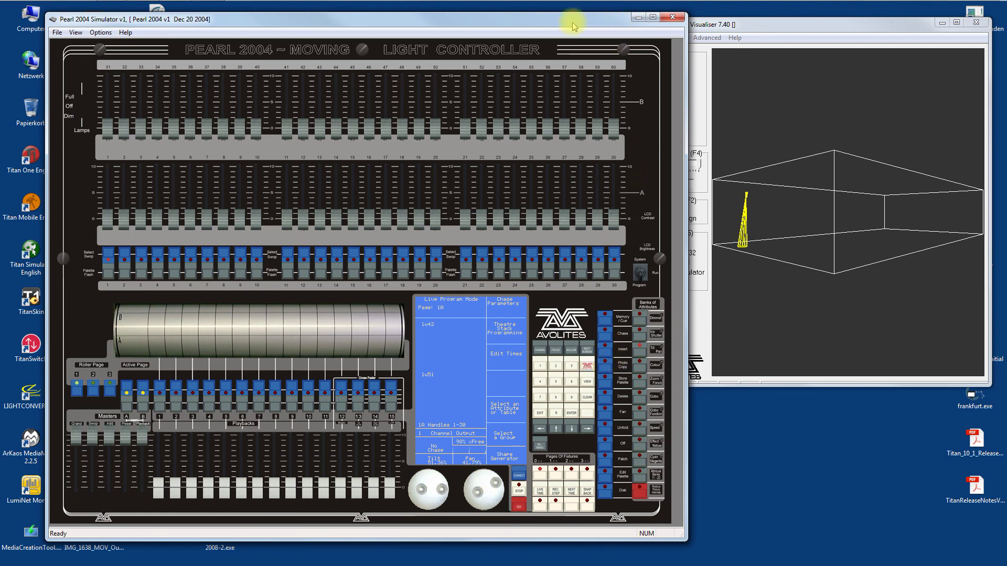
drag(573, 27, 524, 23)
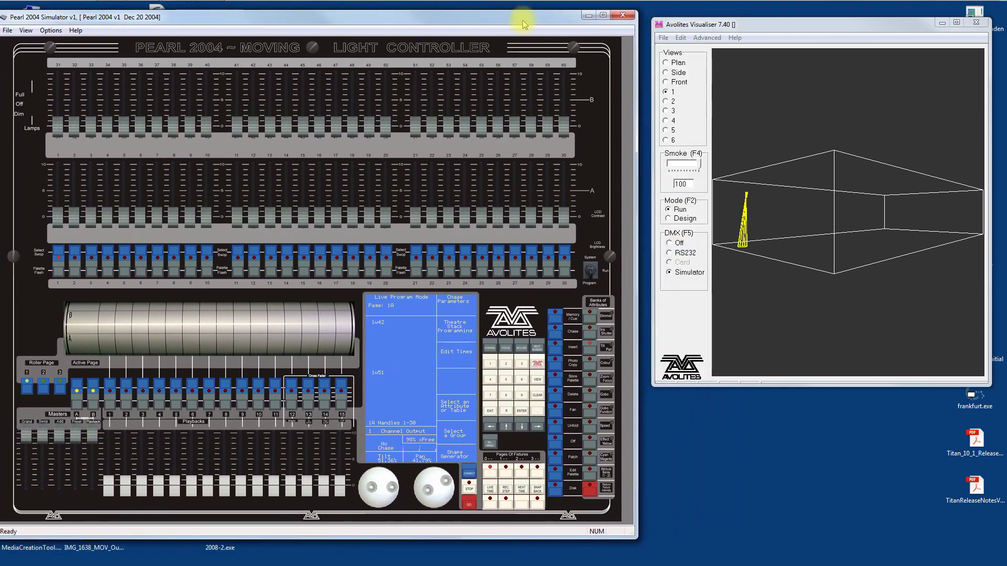